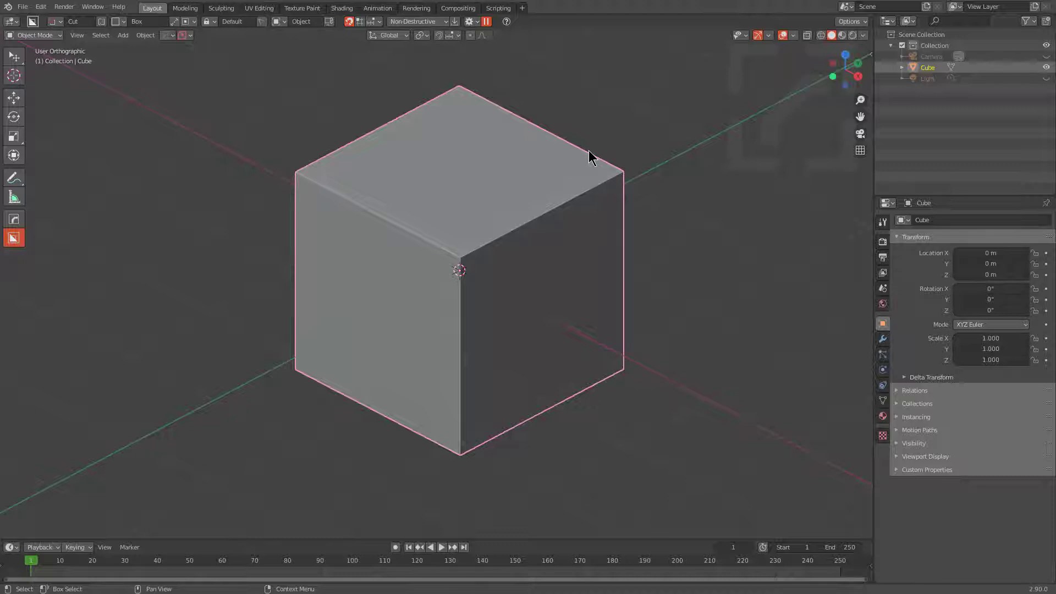
# Show four viewports and make a deep box cut down from the cube's top face, locking its shape and adjusting it at the edge.
pyautogui.hotkey('ctrl', 'alt', 'q')
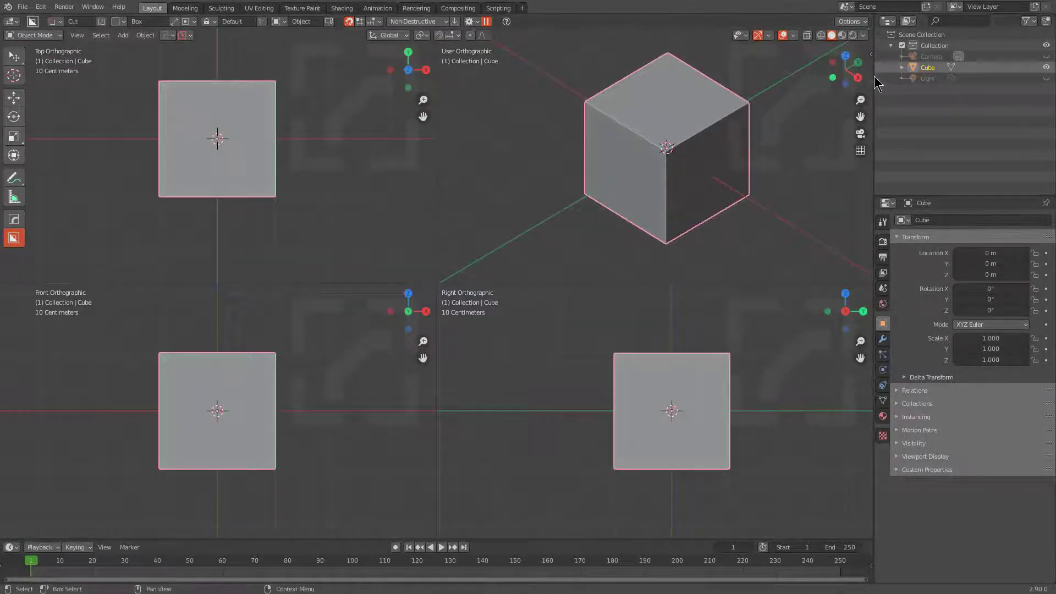
pyautogui.scroll(-1, 728, 139)
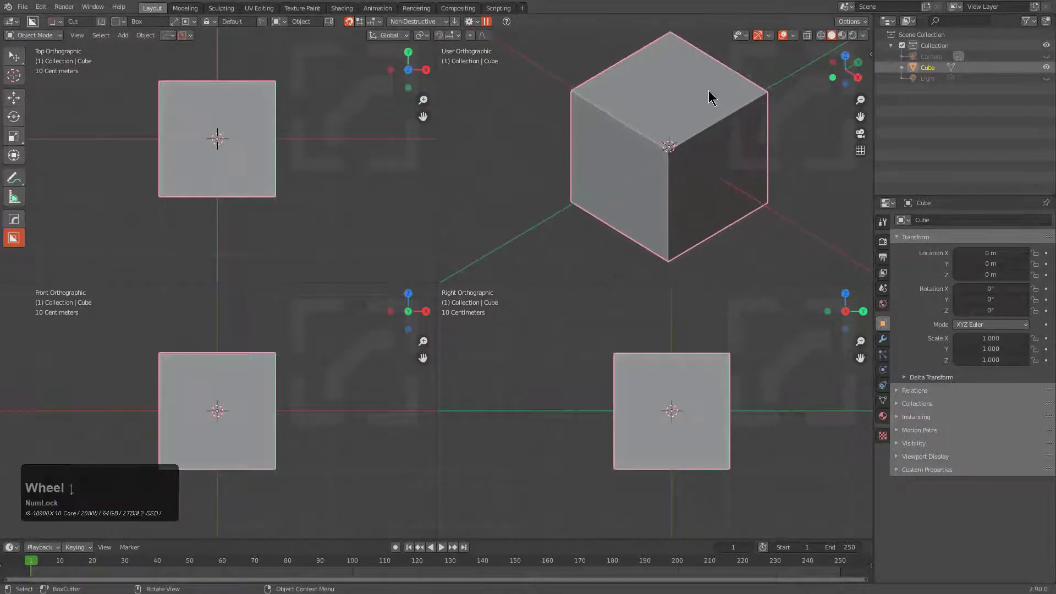
pyautogui.moveTo(710, 97)
pyautogui.mouseDown()
pyautogui.moveTo(715, 134)
pyautogui.moveTo(703, 171)
pyautogui.moveTo(720, 165)
pyautogui.mouseUp()
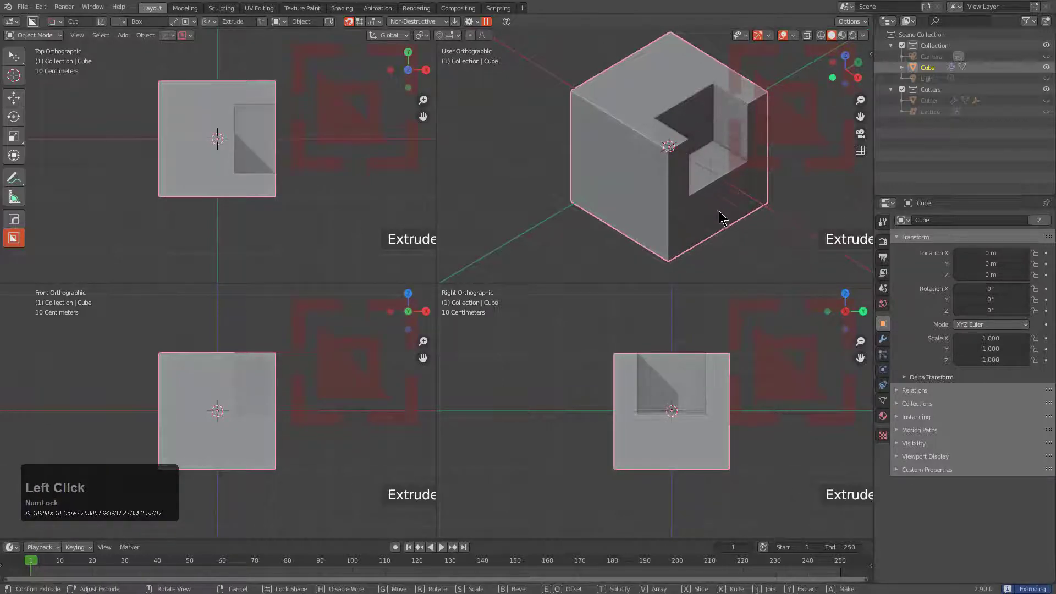
pyautogui.press('Tab')
pyautogui.moveTo(760, 207); pyautogui.dragTo(641, 200, button='middle')
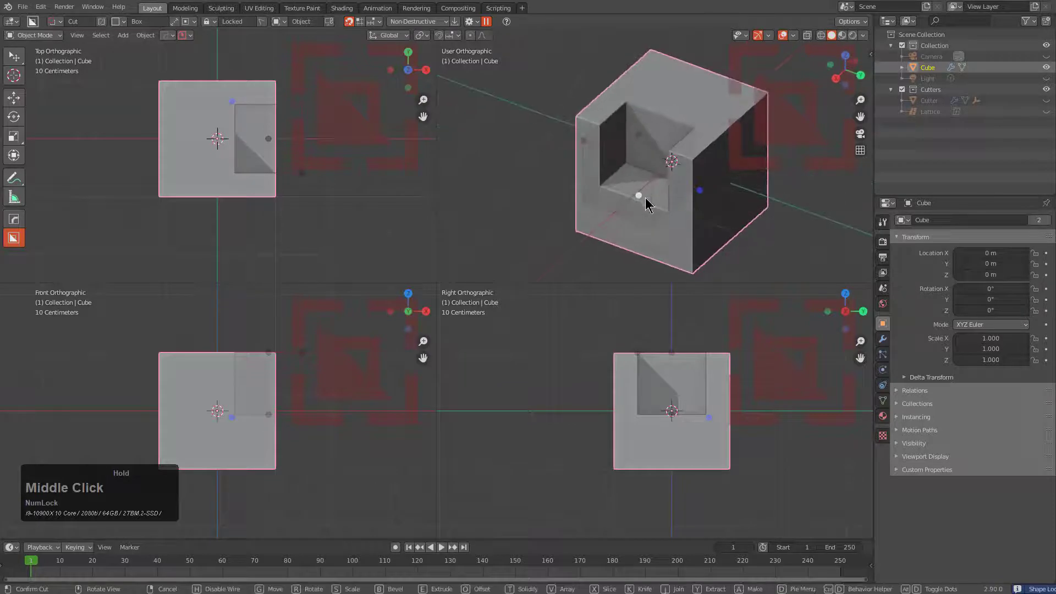
pyautogui.moveTo(641, 200); pyautogui.dragTo(715, 93)
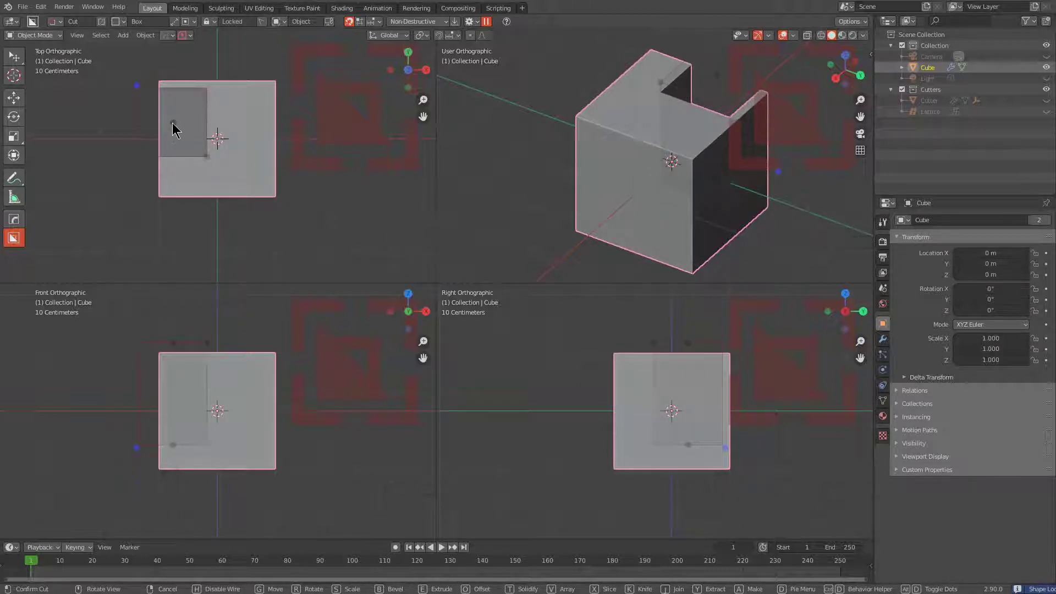
pyautogui.moveTo(173, 131)
pyautogui.mouseDown()
pyautogui.moveTo(240, 138)
pyautogui.moveTo(229, 124)
pyautogui.mouseUp()
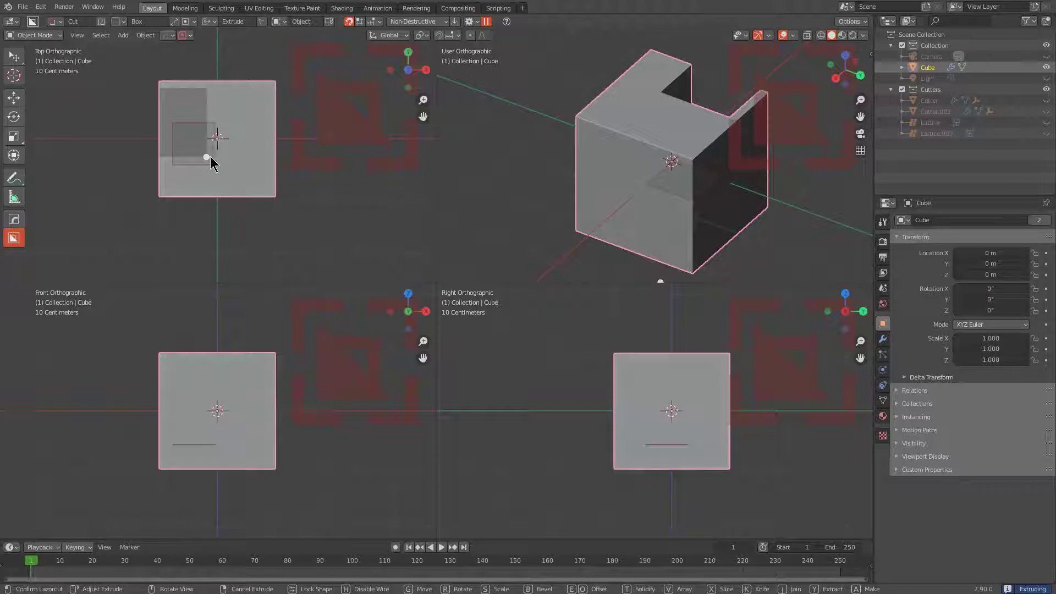
pyautogui.rightClick(246, 148)
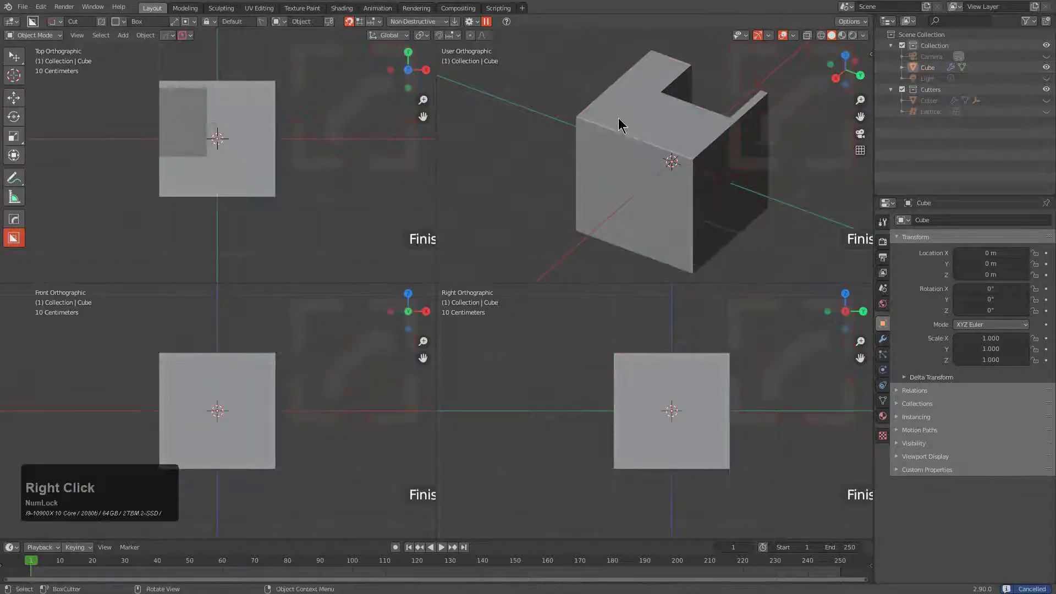
pyautogui.click(647, 122)
pyautogui.moveTo(645, 104); pyautogui.dragTo(655, 170)
pyautogui.moveTo(642, 134); pyautogui.dragTo(617, 119)
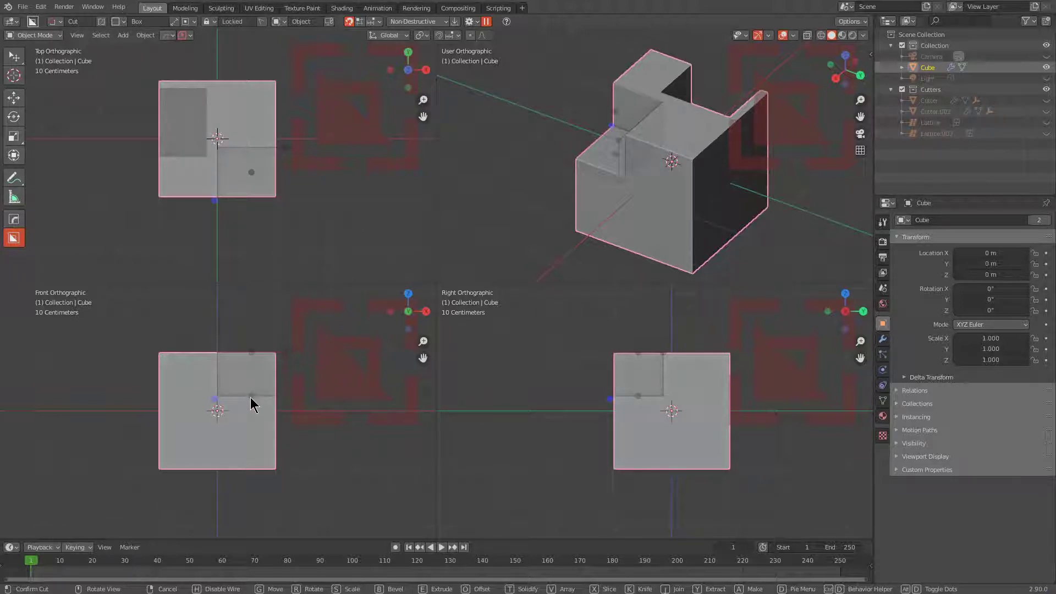
# Try a deep box cut at the corner beside the existing notch, apply it, and start another box on the cube.
pyautogui.moveTo(618, 163); pyautogui.dragTo(701, 188)
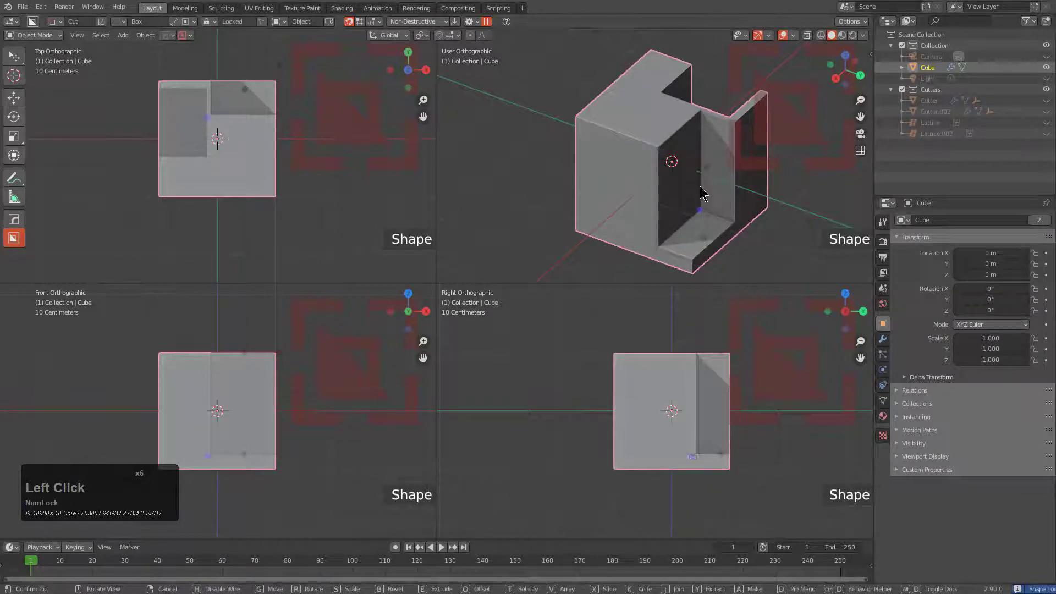
pyautogui.doubleClick(696, 217)
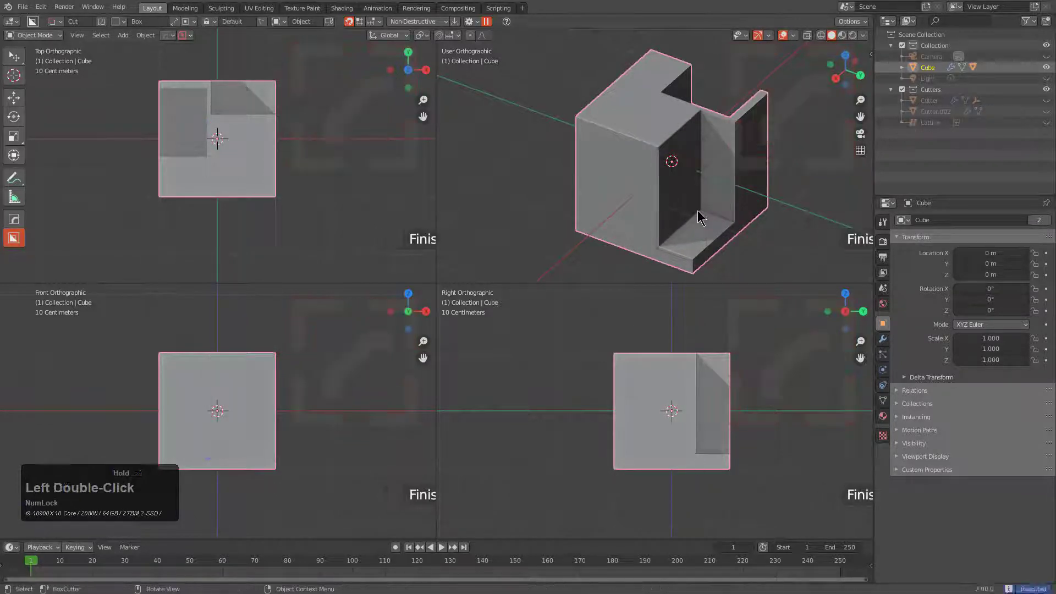
pyautogui.moveTo(677, 209); pyautogui.dragTo(708, 172)
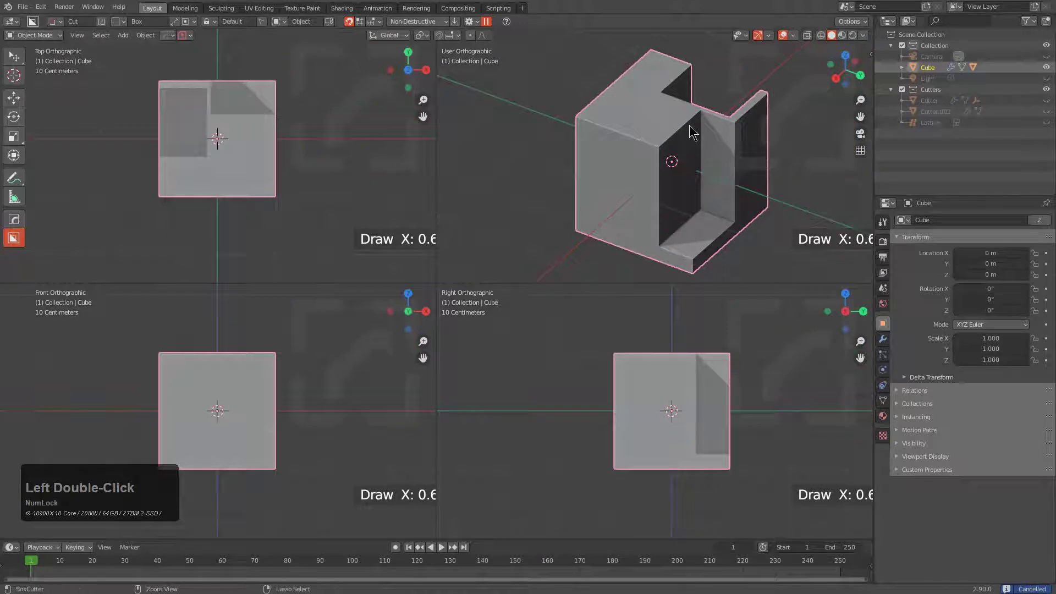
# Redraw the deep box cut at the corner beside the notch and bevel its inner vertical edge round.
pyautogui.click(703, 176)
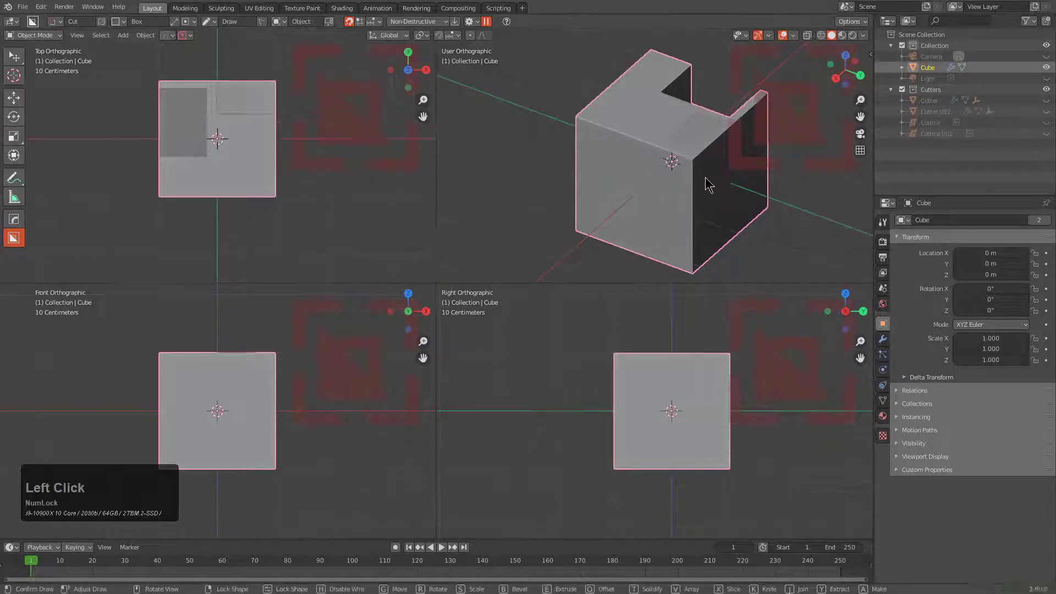
pyautogui.moveTo(698, 254); pyautogui.dragTo(691, 214, button='middle')
pyautogui.moveTo(691, 214); pyautogui.dragTo(672, 160)
pyautogui.moveTo(671, 160); pyautogui.dragTo(698, 166, button='middle')
pyautogui.moveTo(698, 167); pyautogui.dragTo(740, 166)
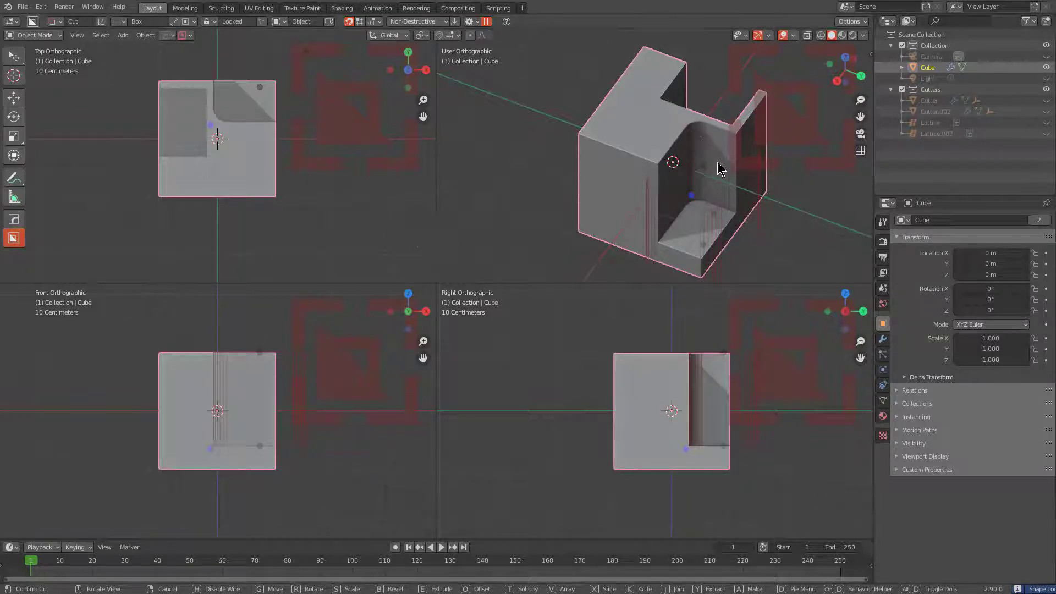
# Extend the rounded corner cut through the cube's underside, raise its offset above the top face, and apply it.
pyautogui.moveTo(718, 170); pyautogui.dragTo(698, 141, button='middle')
pyautogui.scroll(-2, 683, 229)
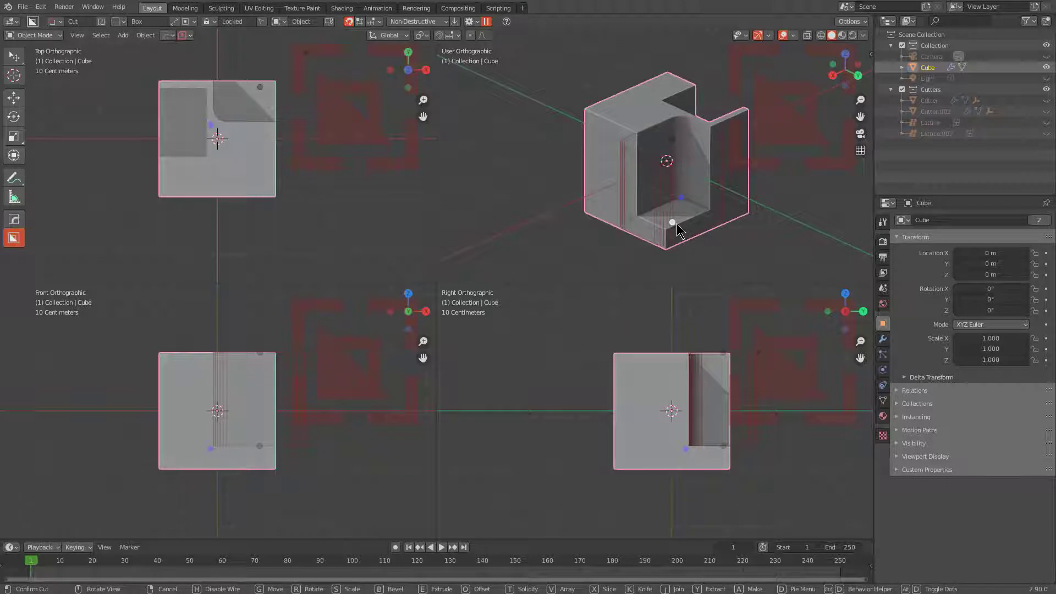
pyautogui.moveTo(676, 223)
pyautogui.mouseDown()
pyautogui.moveTo(682, 259)
pyautogui.moveTo(683, 231)
pyautogui.mouseUp()
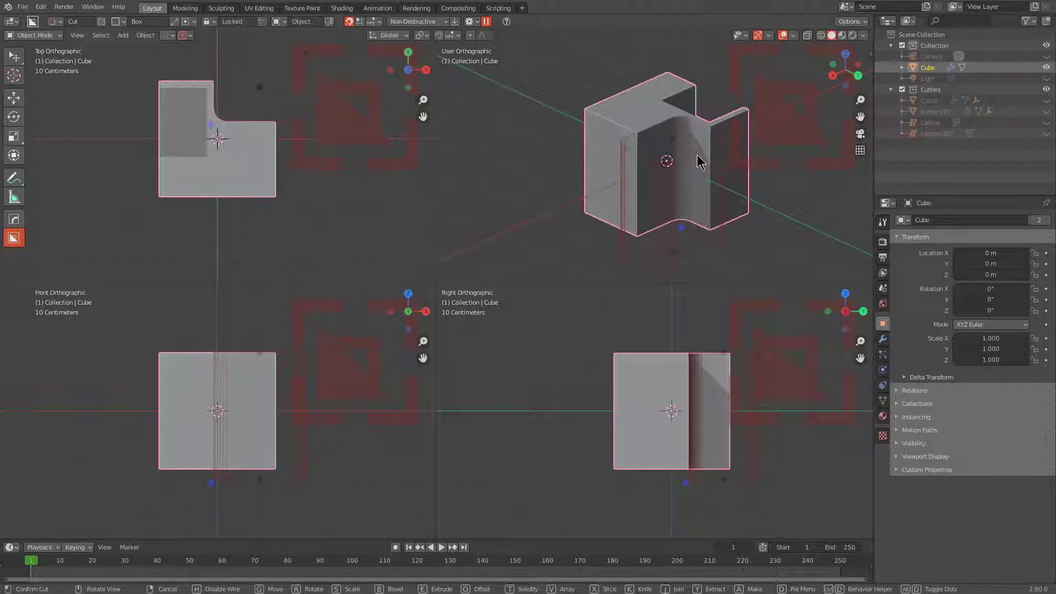
pyautogui.moveTo(699, 161); pyautogui.dragTo(674, 259, button='middle')
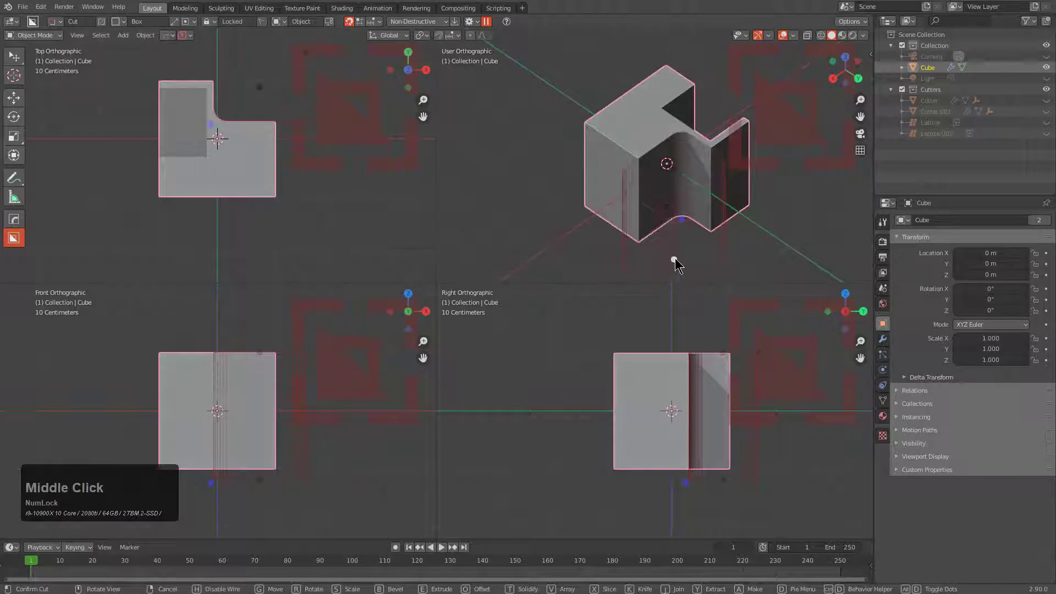
pyautogui.moveTo(674, 260); pyautogui.dragTo(674, 253)
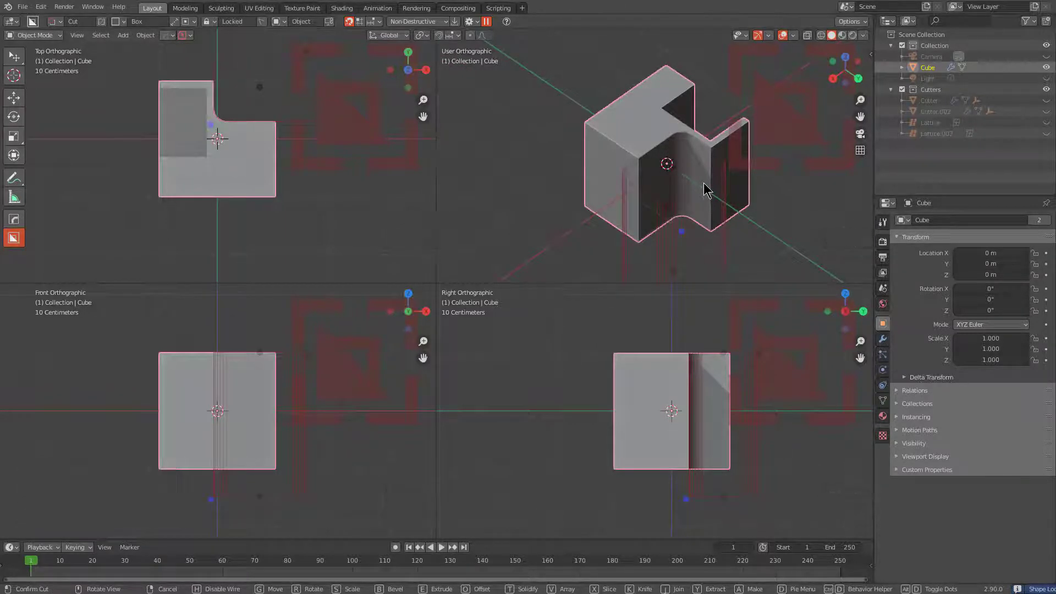
pyautogui.click(672, 167)
pyautogui.click(669, 162)
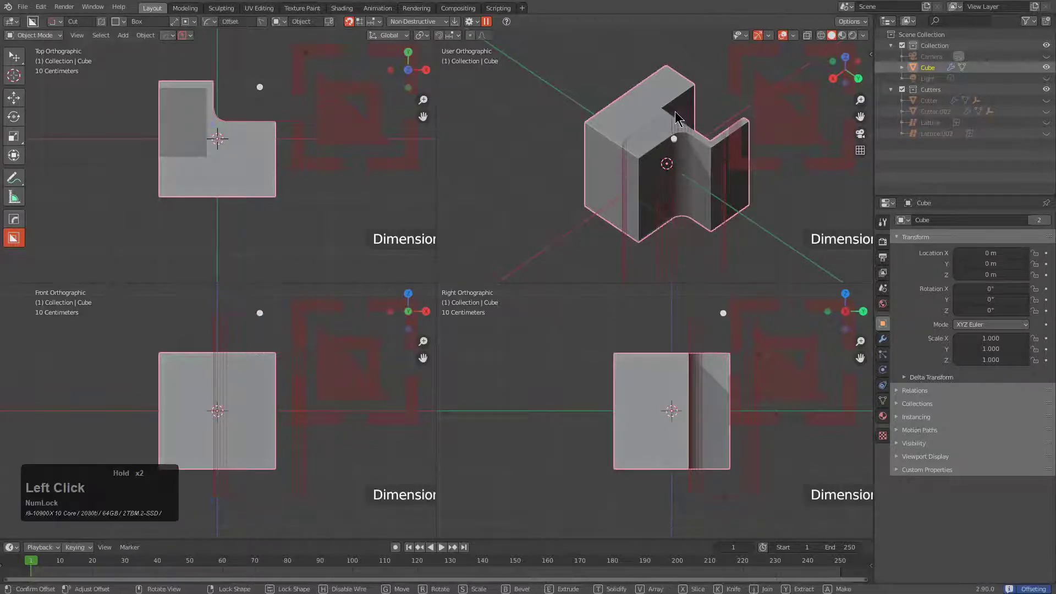
pyautogui.click(720, 147)
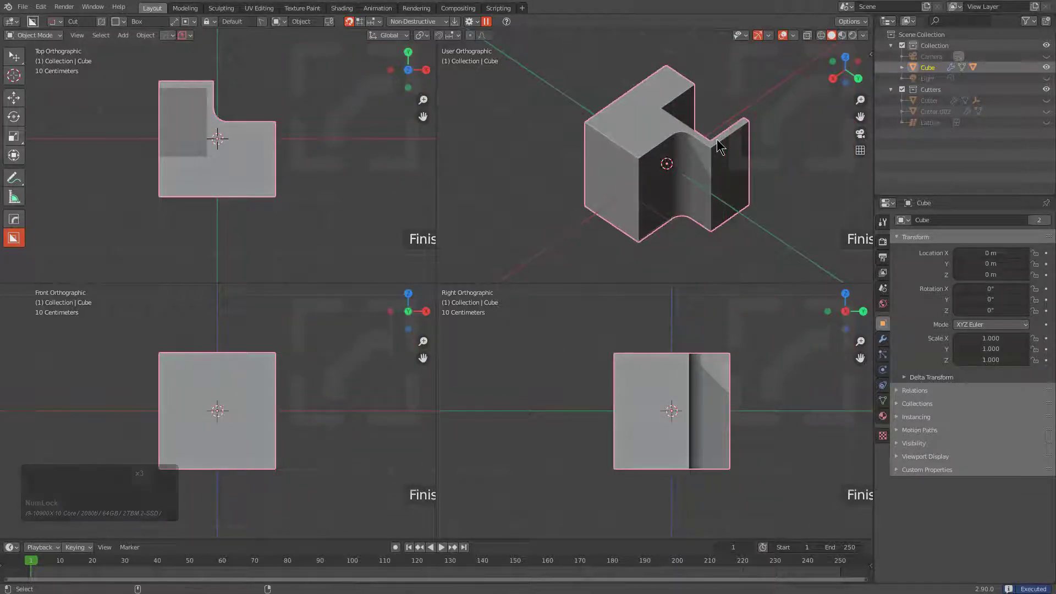
# Return to a single perspective view and split the 3D viewport into two side-by-side views.
pyautogui.hotkey('ctrl', 'alt', 'q')
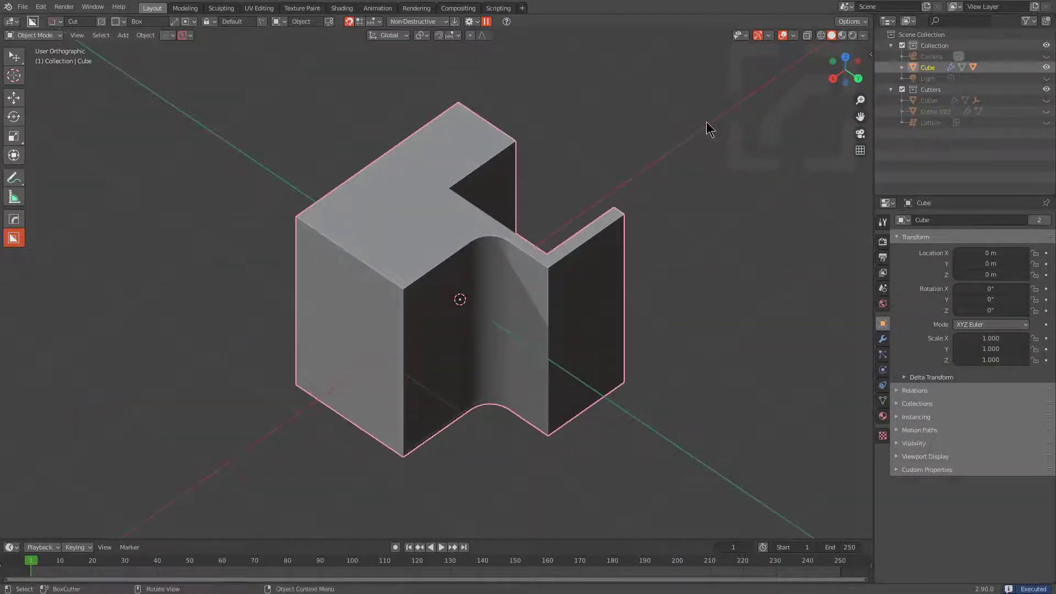
pyautogui.moveTo(873, 12); pyautogui.dragTo(518, 264)
pyautogui.scroll(2, 286, 252)
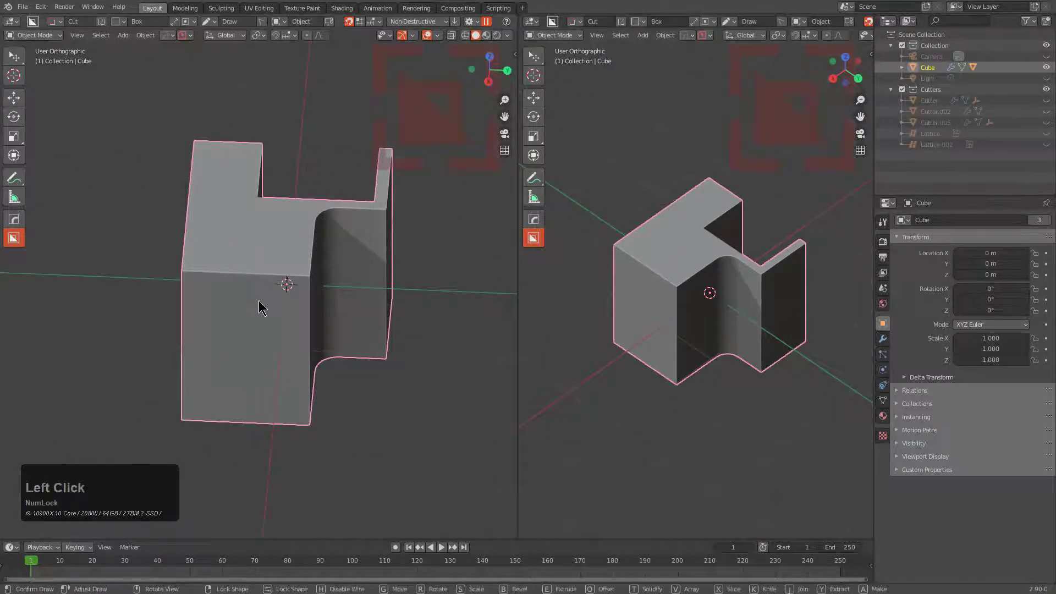
# Draw a box recess in the block's top face, extrude it about 1.51 through the front side, and keep the shape locked.
pyautogui.moveTo(218, 228); pyautogui.dragTo(274, 275)
pyautogui.moveTo(646, 325)
pyautogui.mouseDown(button='middle')
pyautogui.moveTo(637, 306)
pyautogui.moveTo(644, 313)
pyautogui.mouseUp(button='middle')
pyautogui.click(242, 367)
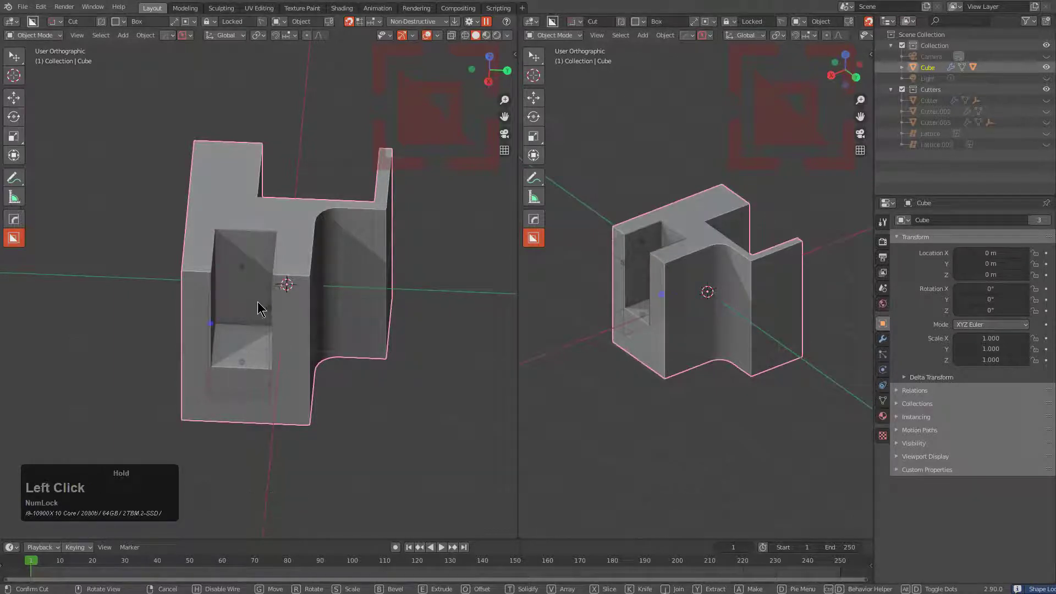
pyautogui.moveTo(239, 278); pyautogui.dragTo(246, 243, button='middle')
pyautogui.click(245, 243)
pyautogui.click(375, 268)
pyautogui.moveTo(638, 380); pyautogui.dragTo(668, 368, button='middle')
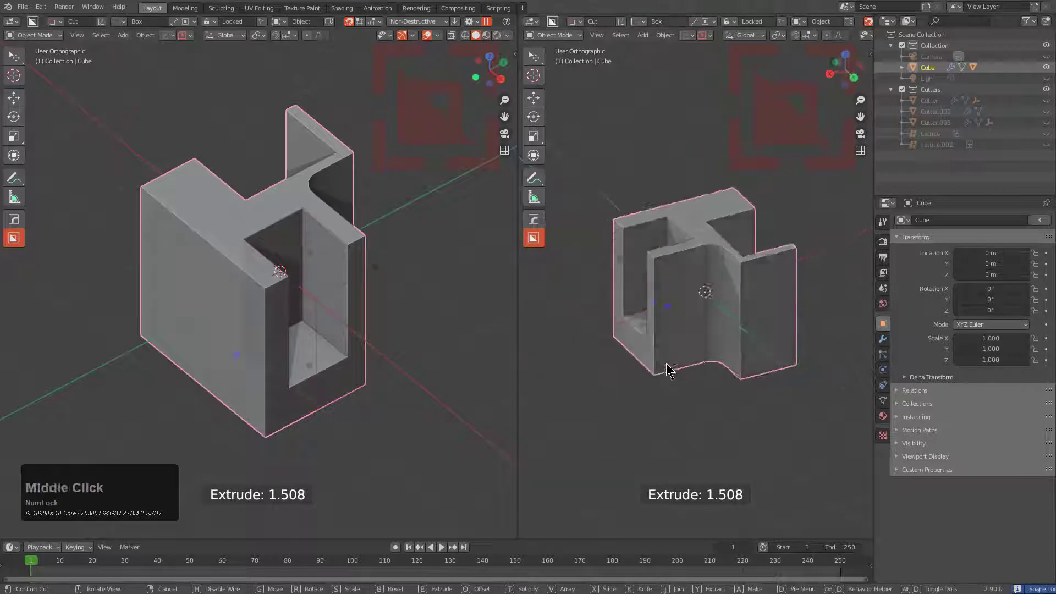
pyautogui.scroll(3, 603, 341)
# Try a small box cut on the side wall in the second viewport, and discard it together with the recess and rounded cut.
pyautogui.click(606, 309)
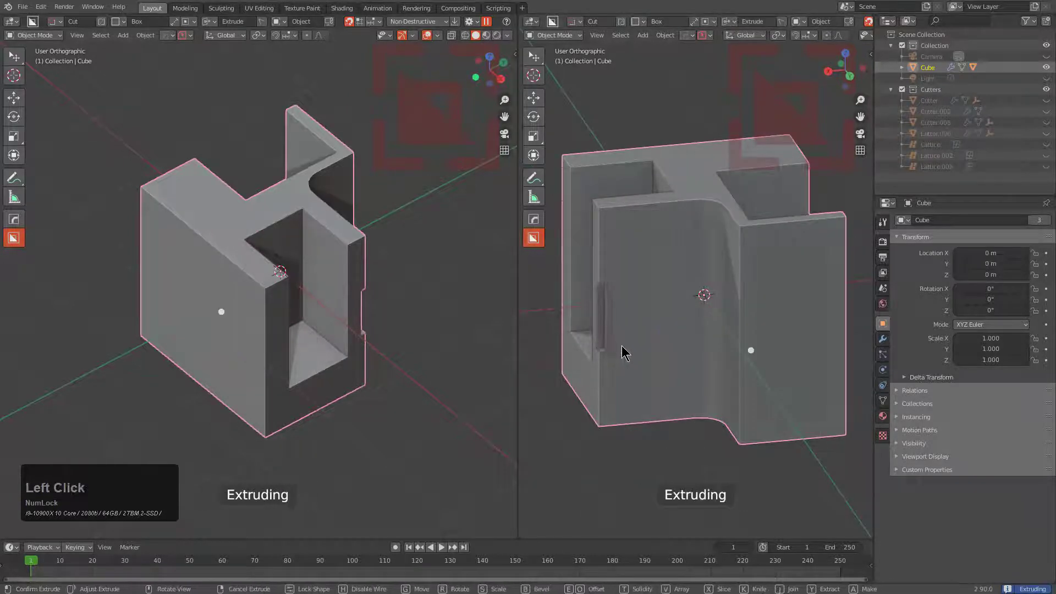
pyautogui.rightClick(632, 340)
pyautogui.moveTo(608, 238); pyautogui.dragTo(663, 266, button='middle')
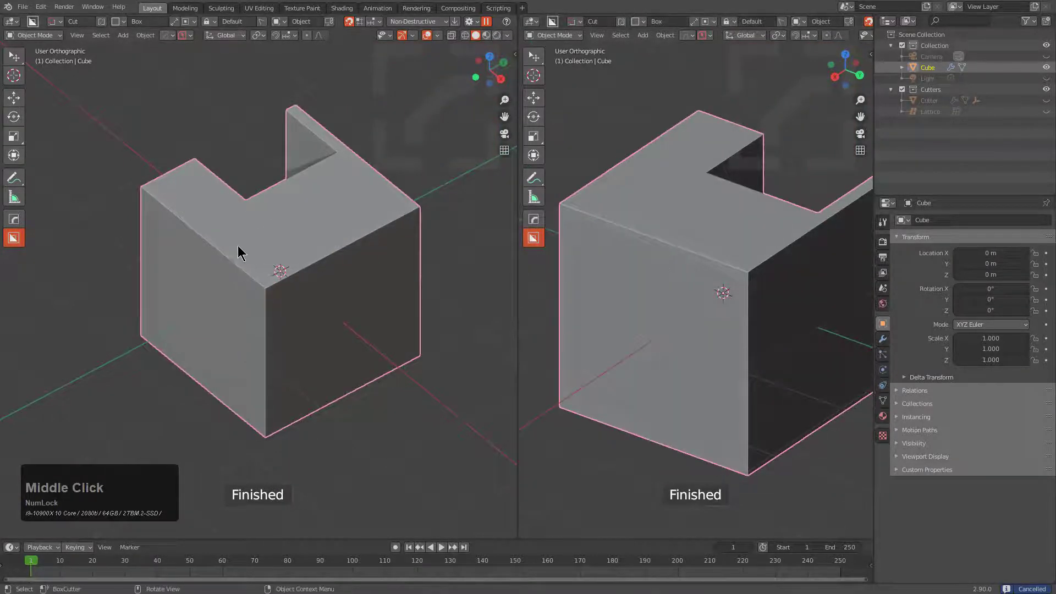
# Draw a box recess on the top face, extrude it about 1.73, lock it, and adjust the cutter with its dots.
pyautogui.moveTo(238, 250)
pyautogui.mouseDown()
pyautogui.moveTo(348, 276)
pyautogui.moveTo(378, 261)
pyautogui.mouseUp()
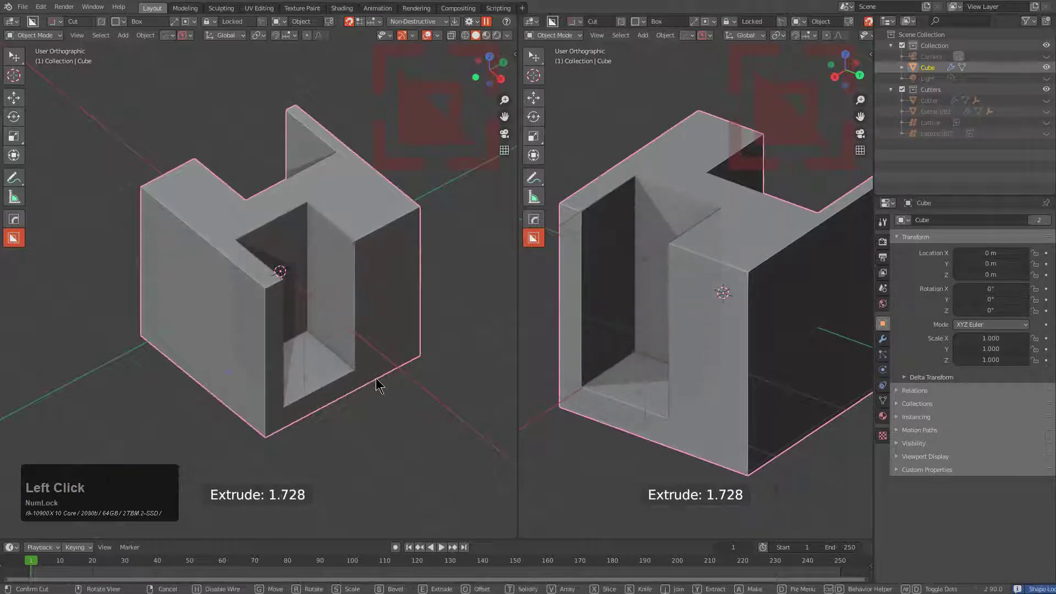
pyautogui.moveTo(378, 389)
pyautogui.mouseDown(button='middle')
pyautogui.moveTo(385, 365)
pyautogui.moveTo(275, 378)
pyautogui.mouseUp(button='middle')
pyautogui.click(283, 306)
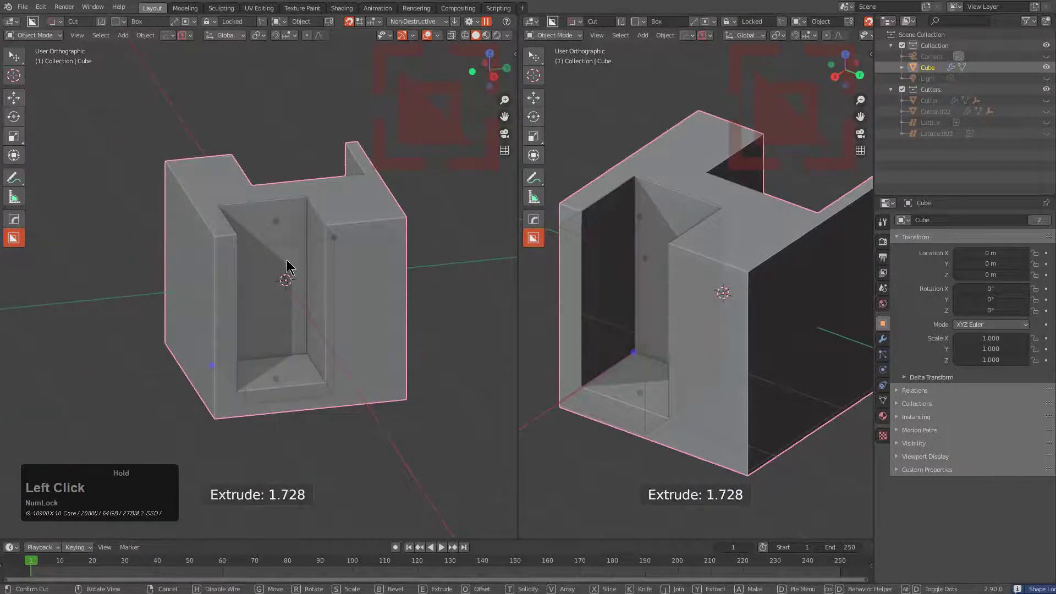
pyautogui.moveTo(267, 276); pyautogui.dragTo(330, 250, button='middle')
# Try further box cuts at the front corner, one extruded about 1.73, and undo them.
pyautogui.moveTo(303, 193); pyautogui.dragTo(300, 287)
pyautogui.moveTo(296, 388)
pyautogui.mouseDown()
pyautogui.moveTo(303, 253)
pyautogui.moveTo(285, 281)
pyautogui.mouseUp()
pyautogui.hotkey('ctrl', 'z')
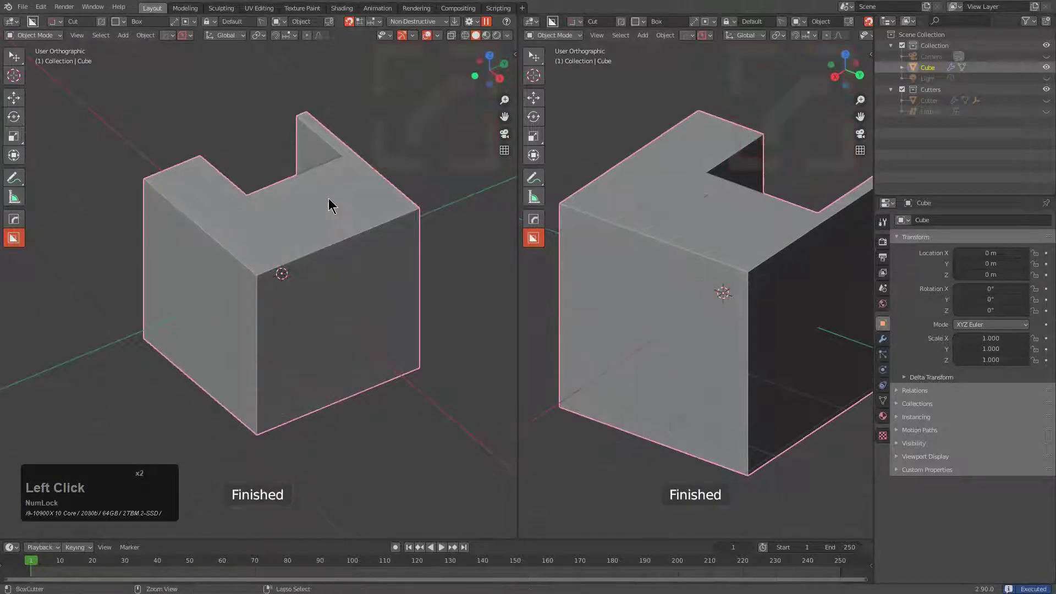
pyautogui.moveTo(330, 203); pyautogui.dragTo(238, 333)
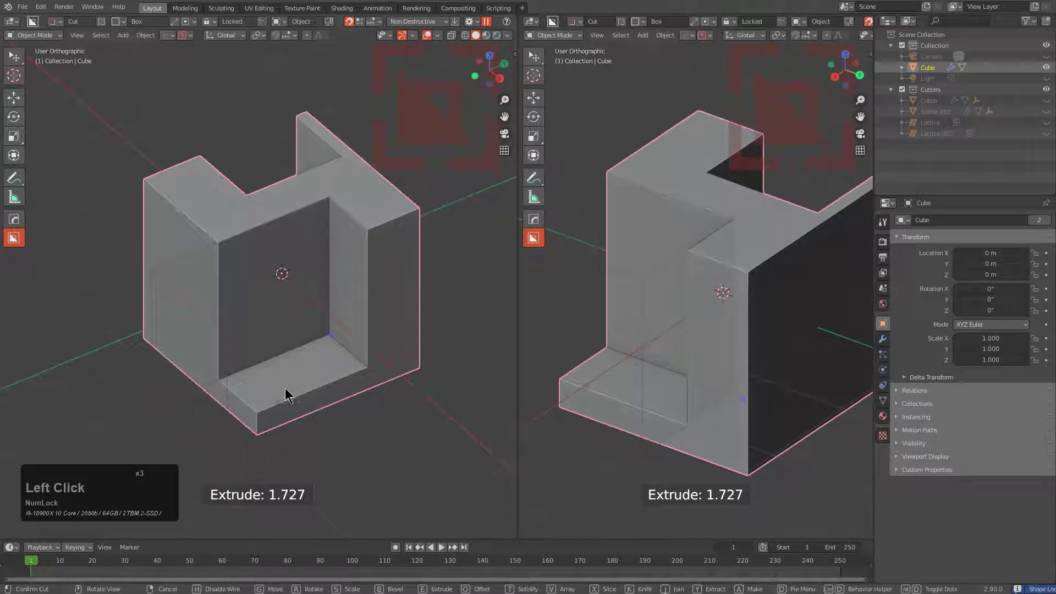
pyautogui.moveTo(273, 255); pyautogui.dragTo(300, 224)
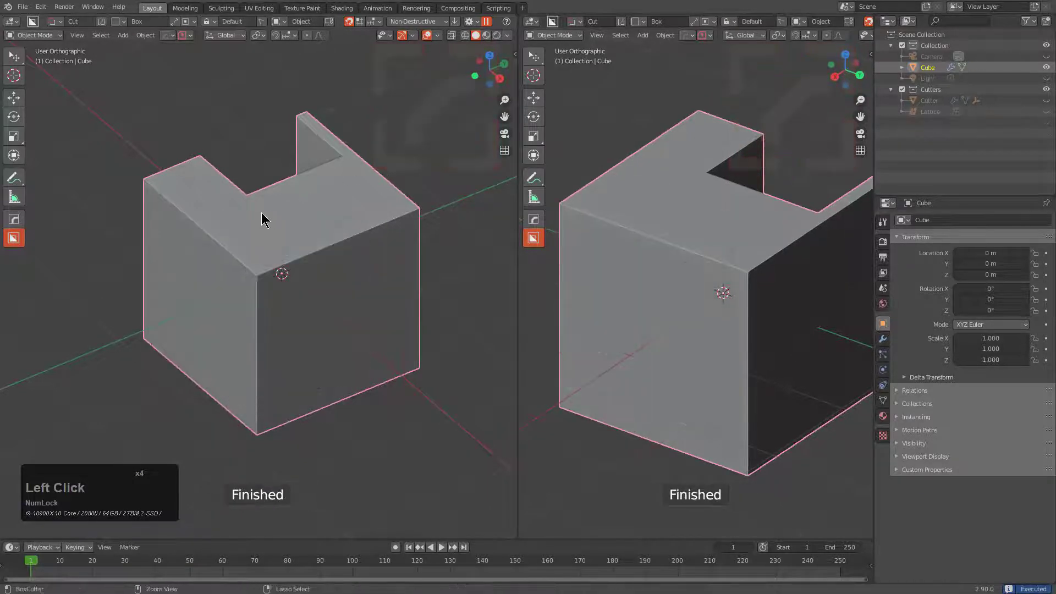
# Draw a box cut on the top face along the adjacent side wall and extrude it about 1.84, keeping the shape locked.
pyautogui.moveTo(194, 171); pyautogui.dragTo(194, 314)
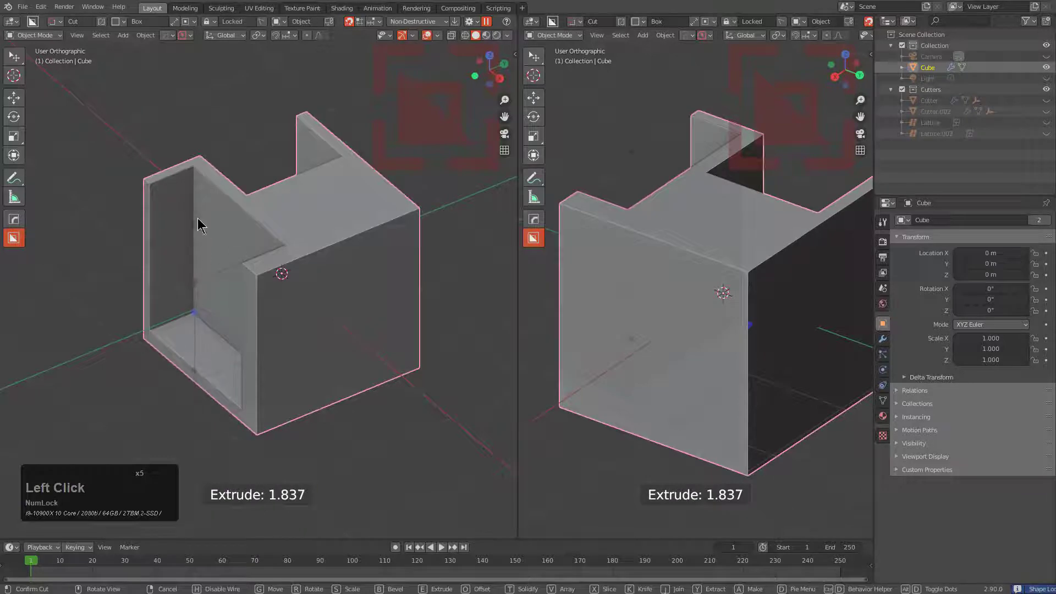
pyautogui.moveTo(198, 225); pyautogui.dragTo(337, 383, button='middle')
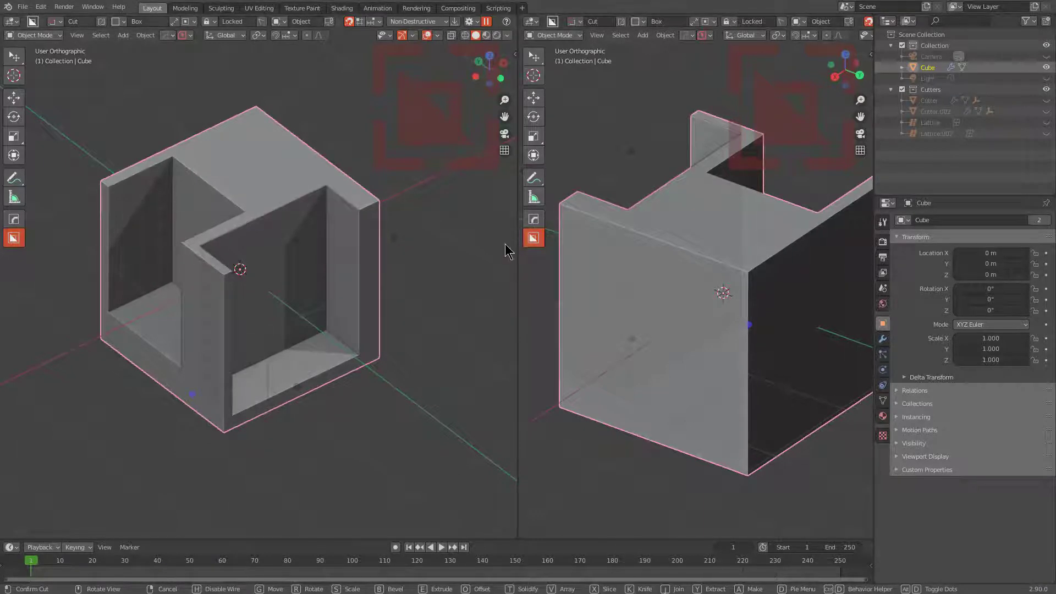
pyautogui.moveTo(432, 313); pyautogui.dragTo(352, 325, button='middle')
pyautogui.scroll(-1, 306, 318)
pyautogui.scroll(1, 324, 324)
# Move the locked cutter slightly across the cube's top face, and redraw its footprint with the Draw operation.
pyautogui.press('g')
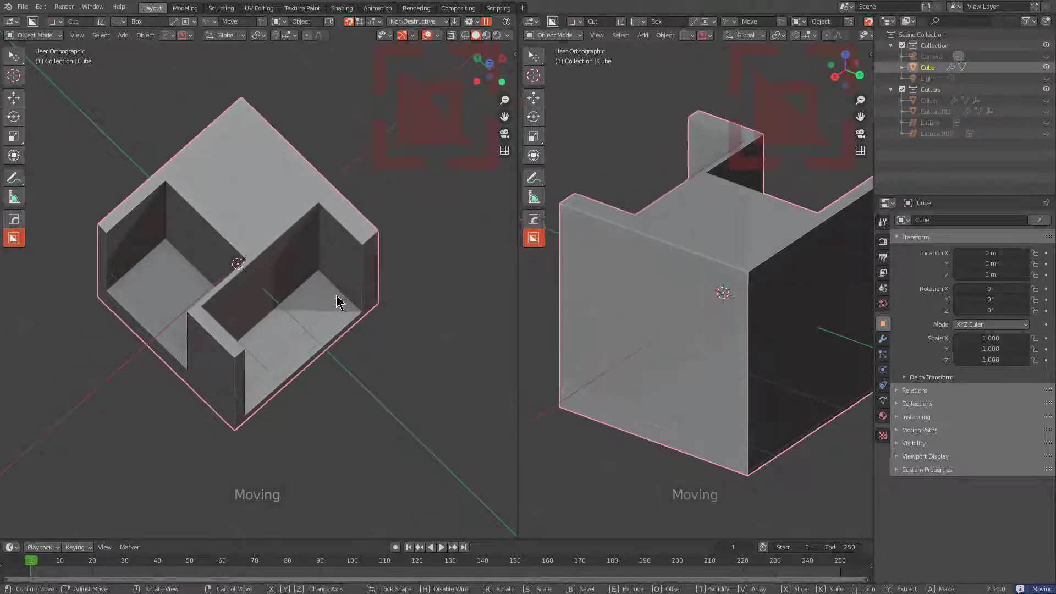
pyautogui.click(344, 301)
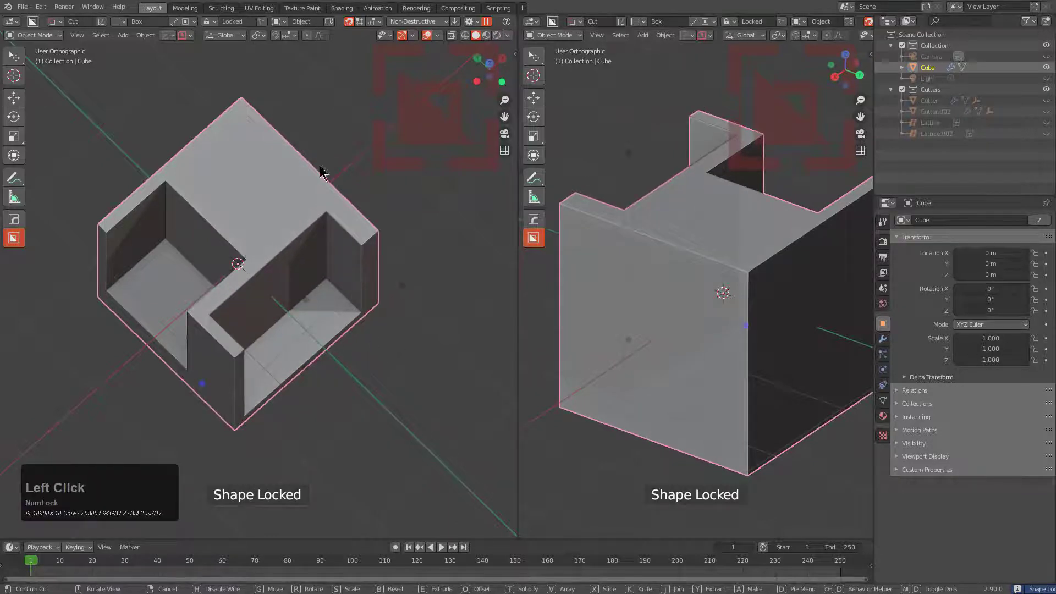
pyautogui.click(208, 22)
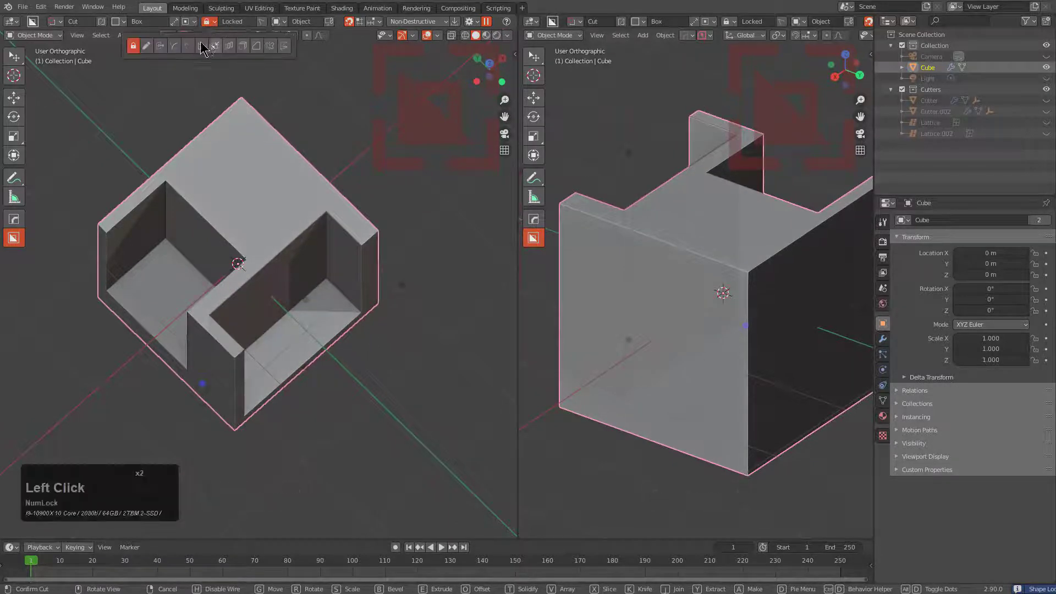
pyautogui.click(147, 46)
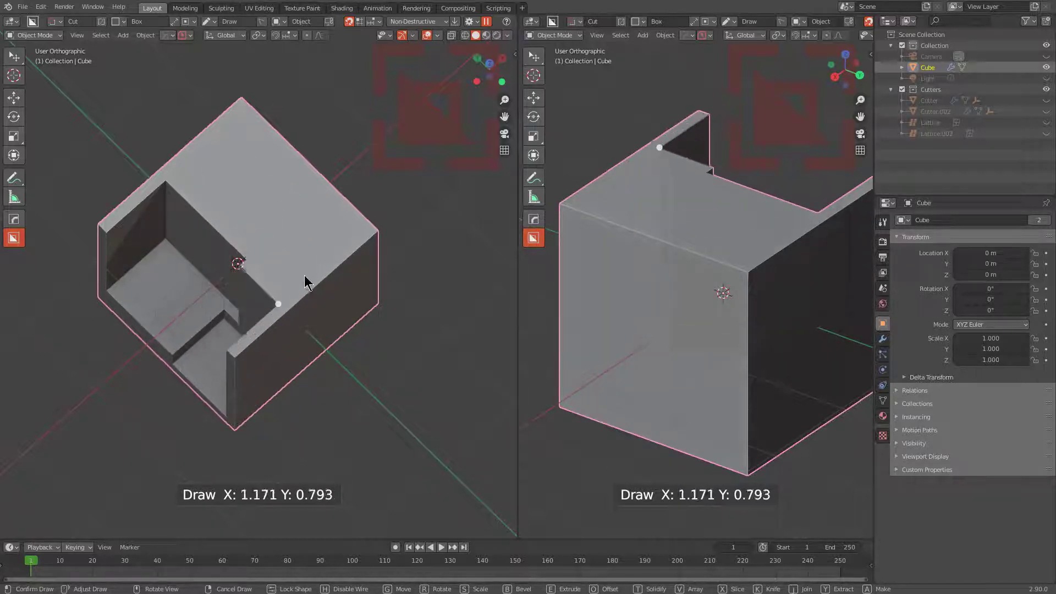
pyautogui.click(401, 280)
pyautogui.moveTo(432, 312); pyautogui.dragTo(299, 395, button='middle')
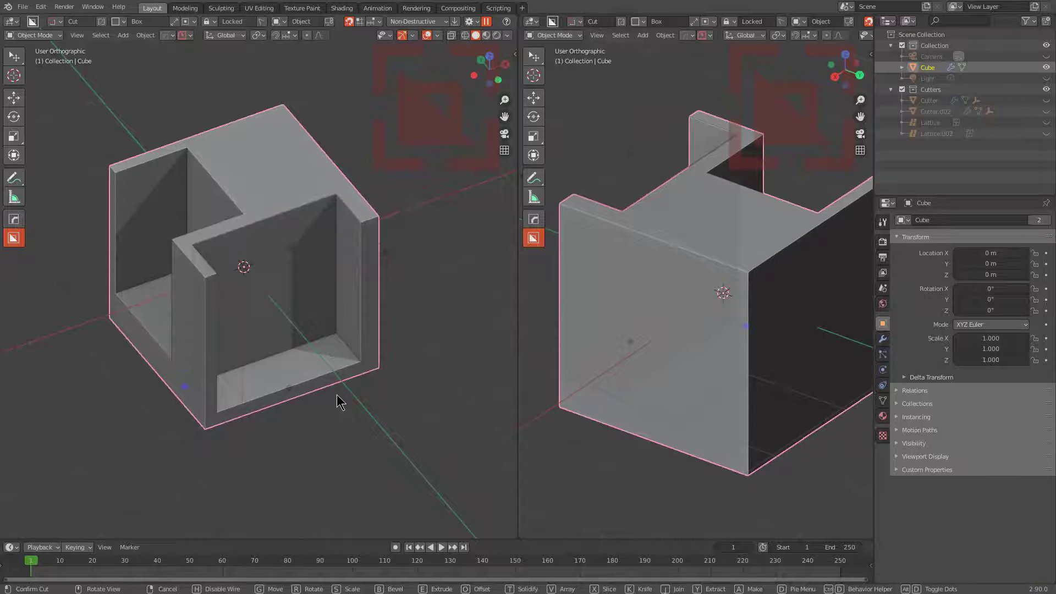
# Alternate between Extrude and Offset to adjust the cutter's floor and top, and lock the shape.
pyautogui.press('e')
pyautogui.press('o')
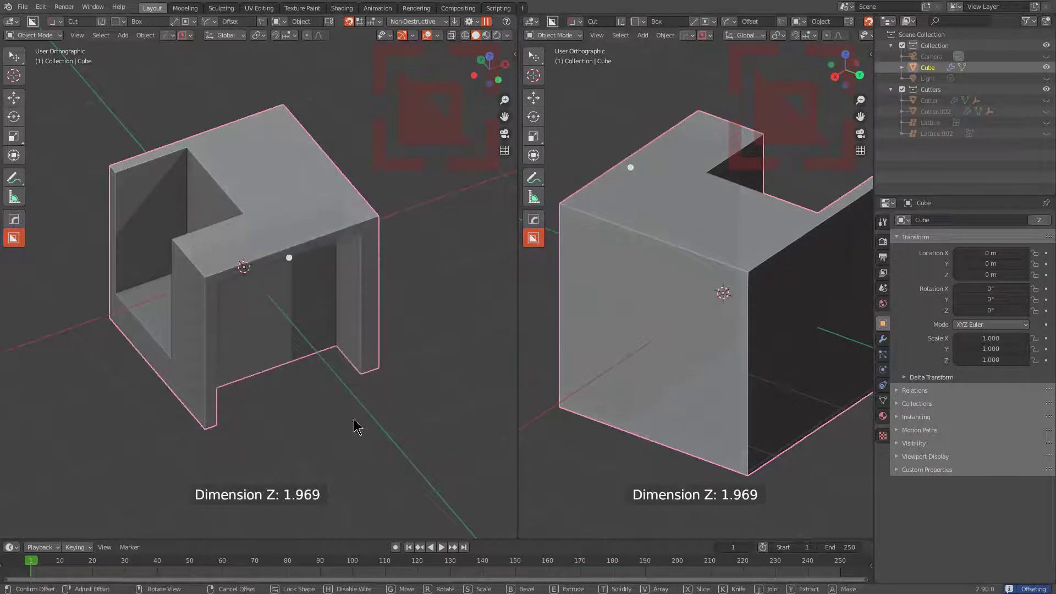
pyautogui.press('e')
pyautogui.press('o')
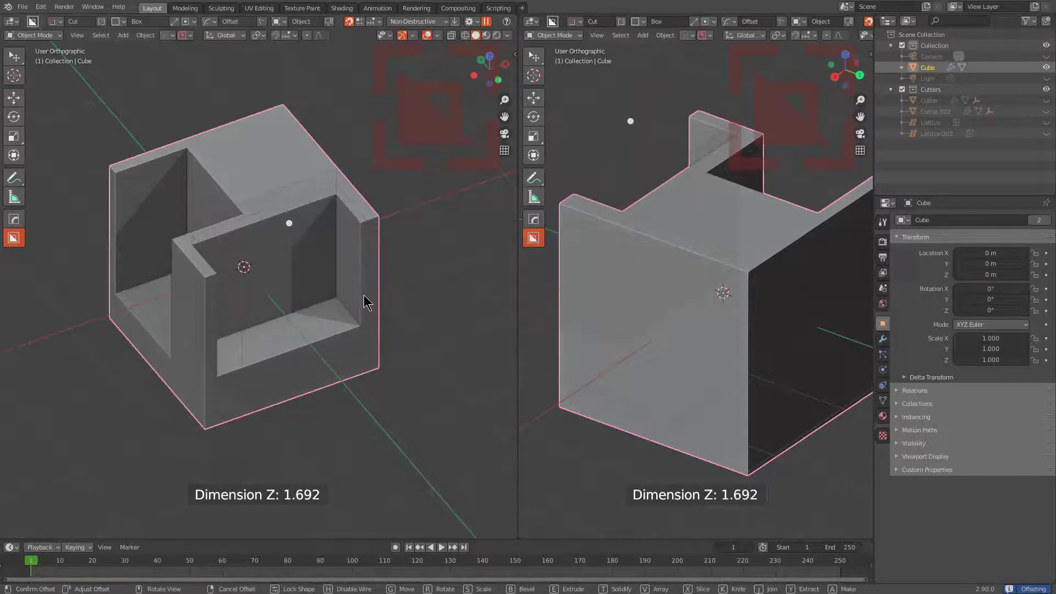
pyautogui.press('e')
pyautogui.click(344, 295)
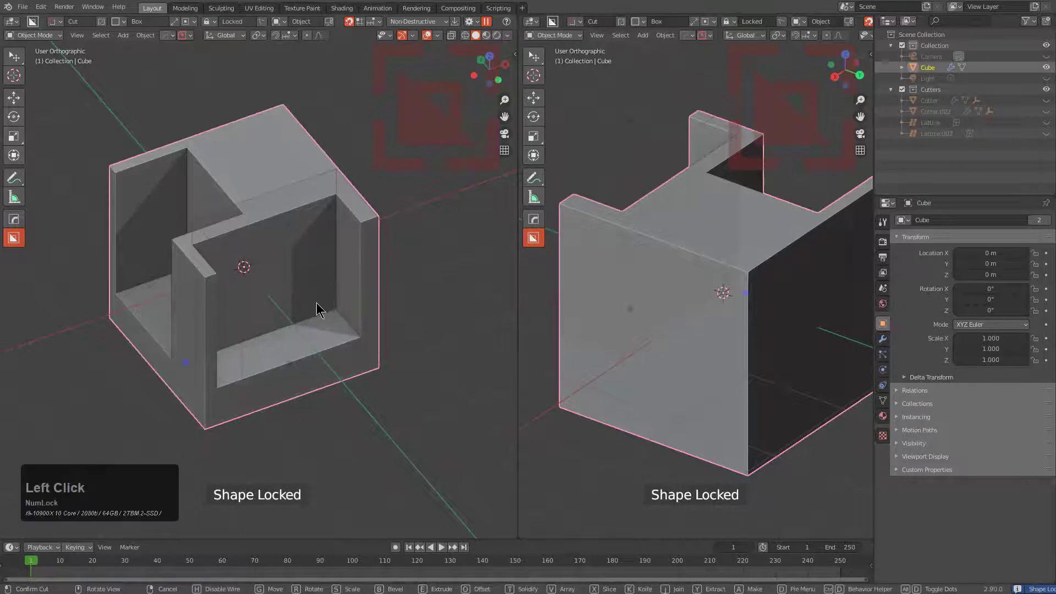
# Extrude the locked cutter to about 1.76, offset it to a Z dimension of about 1.50, and lock the shape.
pyautogui.moveTo(317, 303); pyautogui.dragTo(325, 303, button='middle')
pyautogui.scroll(2, 327, 303)
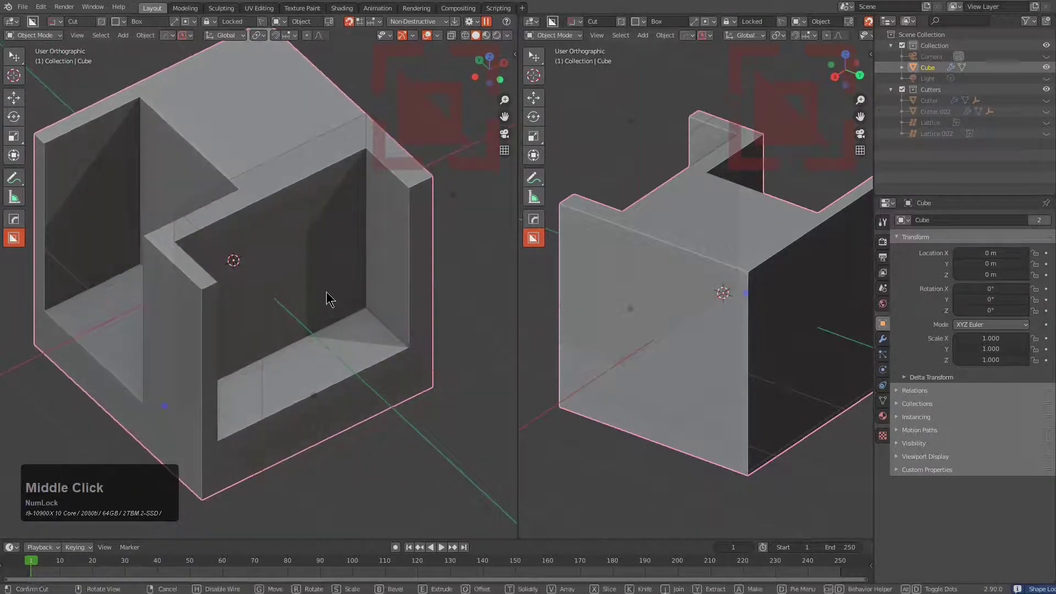
pyautogui.press('o')
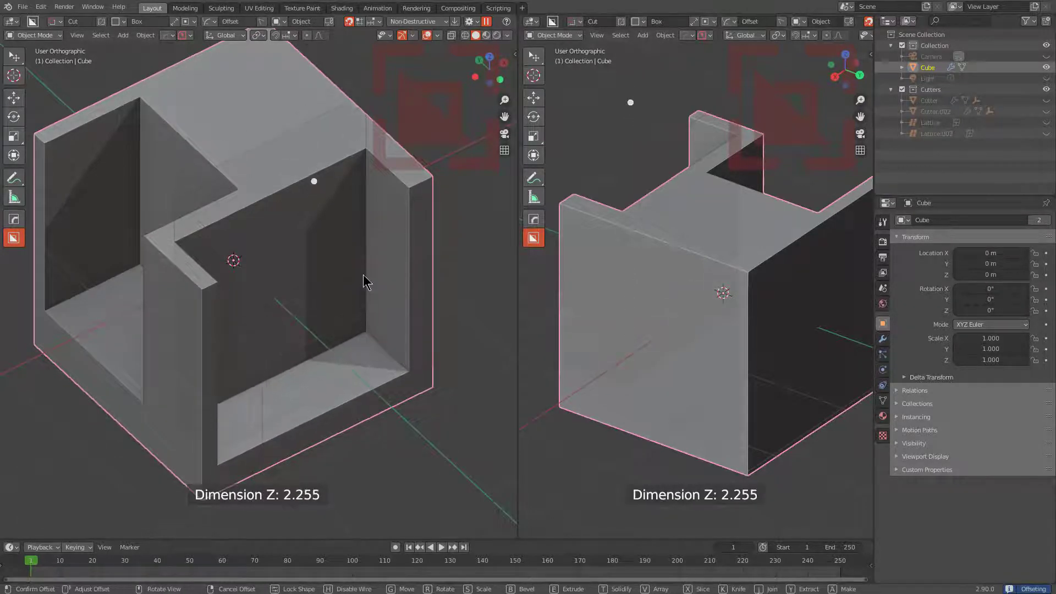
pyautogui.press('e')
pyautogui.press('o')
pyautogui.press('e')
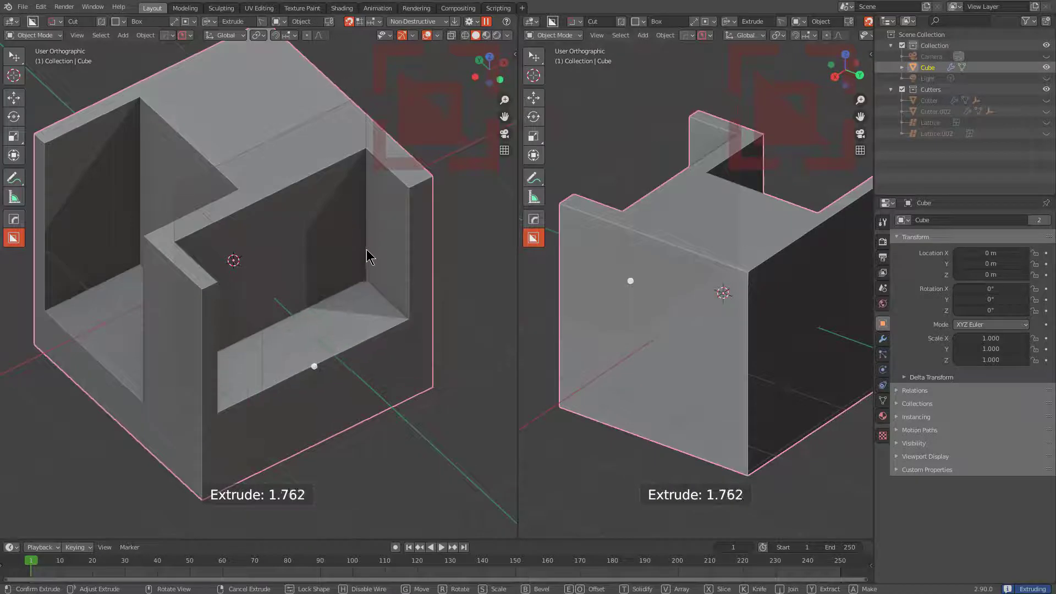
pyautogui.press('o')
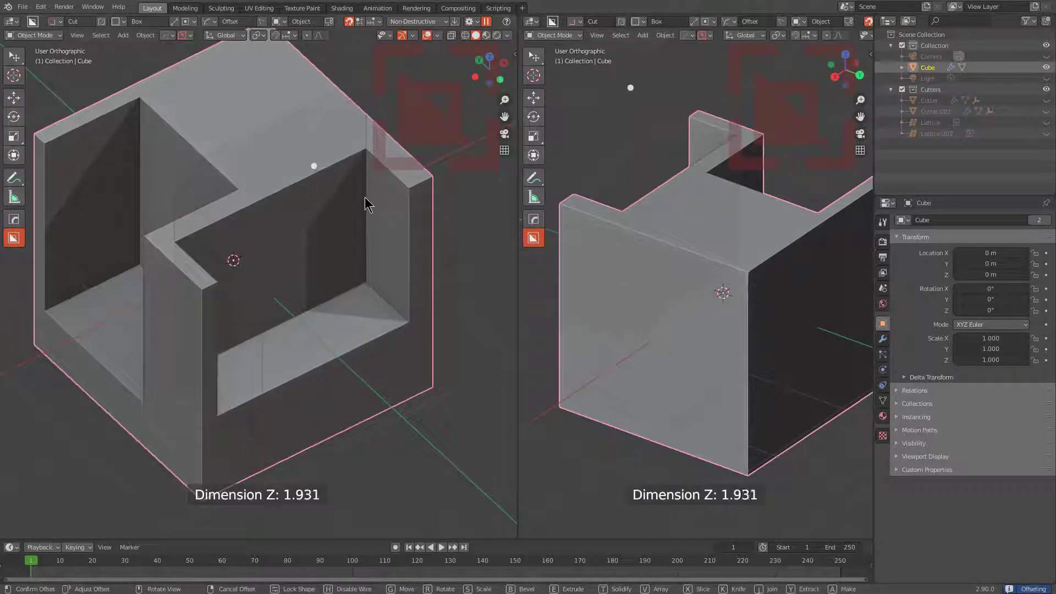
pyautogui.moveTo(365, 197); pyautogui.dragTo(363, 272)
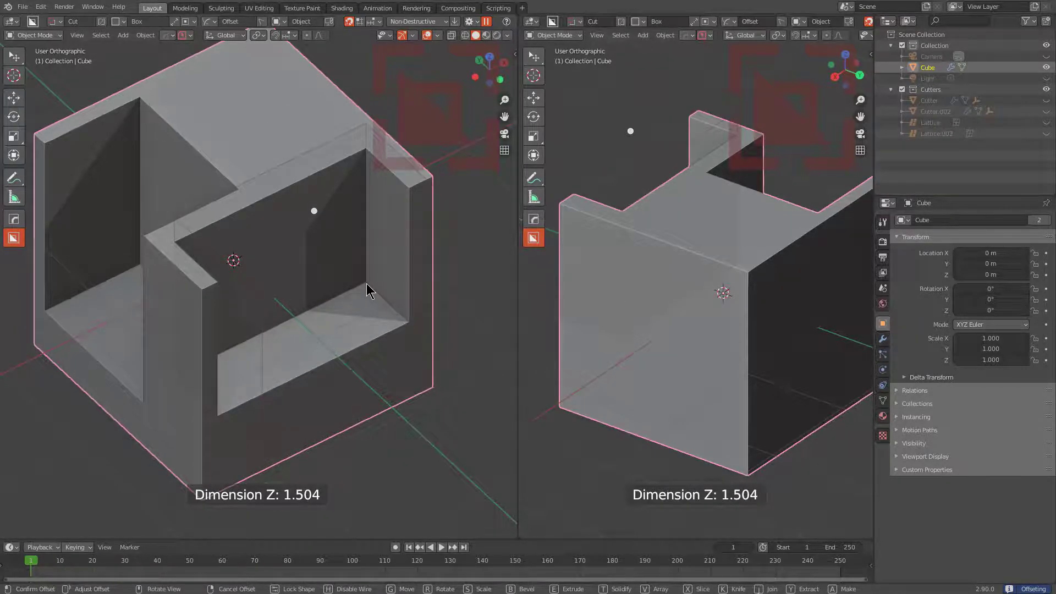
pyautogui.click(367, 282)
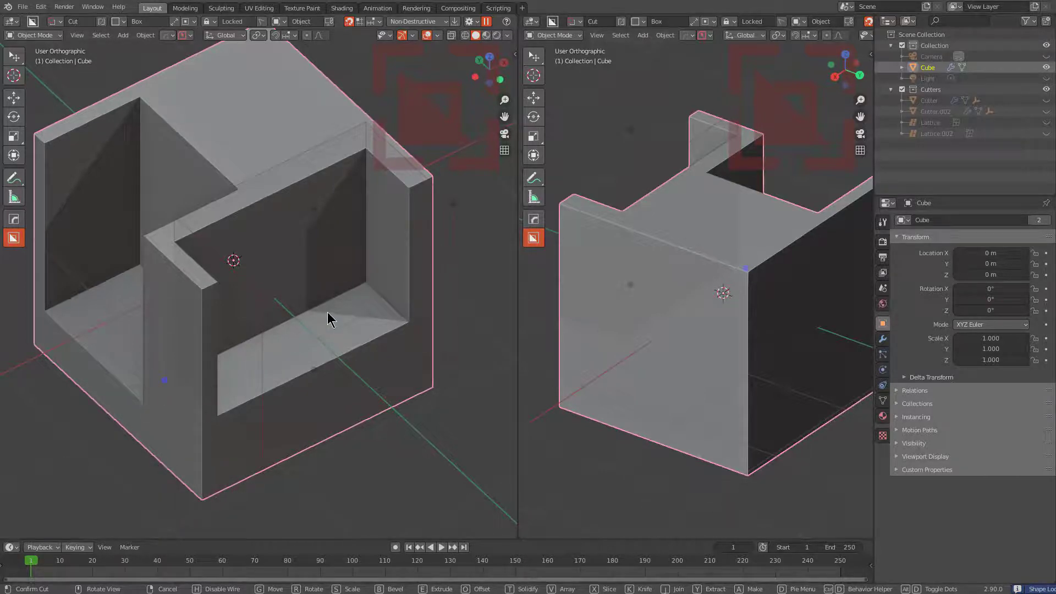
# Bevel the cutter's vertical corners with several segments so they are rounded, lock the shape, and apply the cut.
pyautogui.press('b')
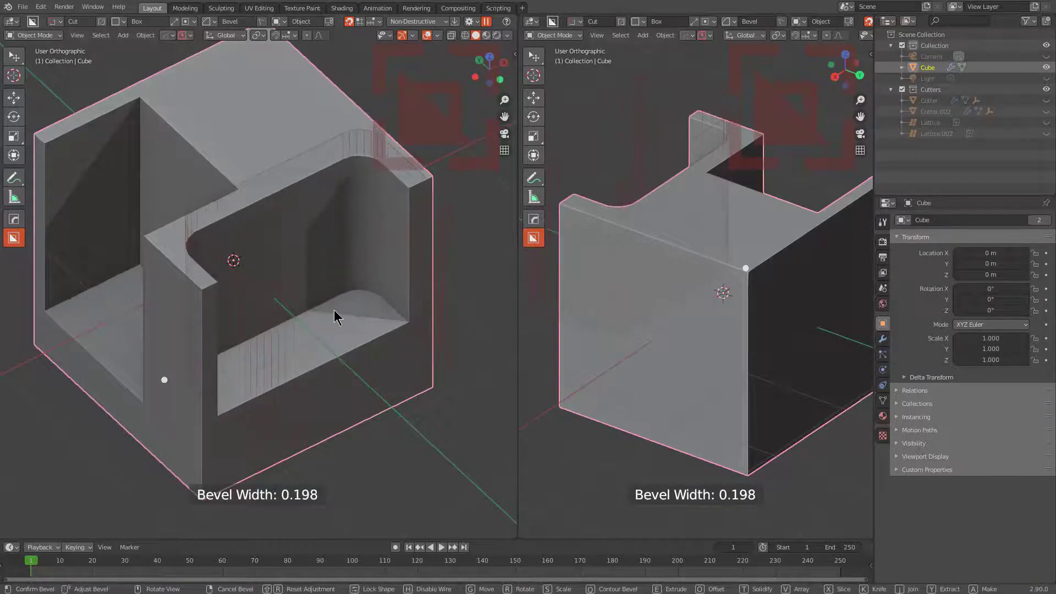
pyautogui.scroll(4, 335, 312)
pyautogui.scroll(2, 334, 312)
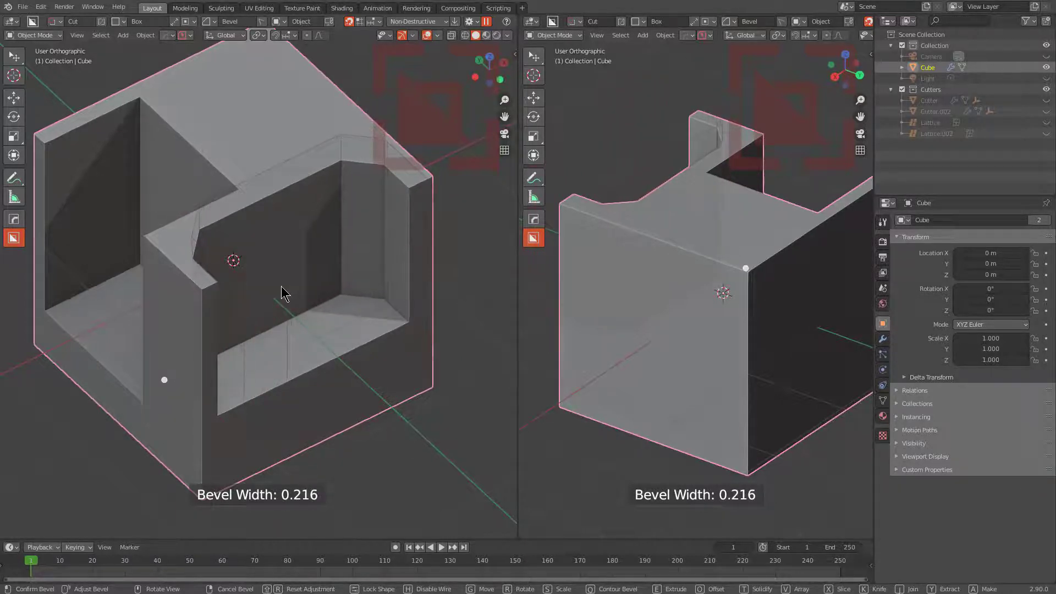
pyautogui.scroll(5, 259, 281)
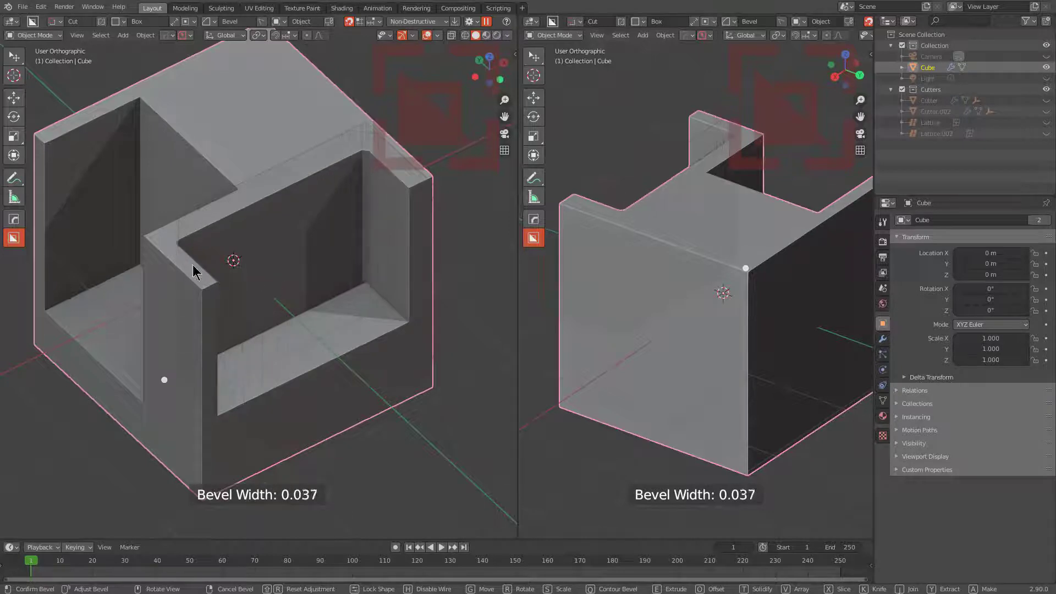
pyautogui.click(230, 265)
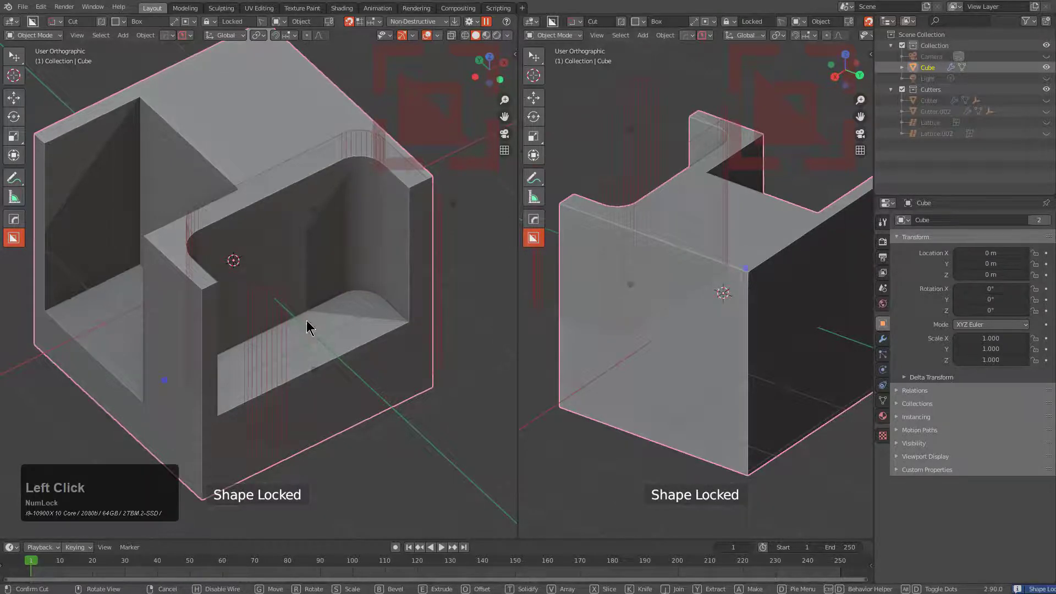
pyautogui.click(314, 375)
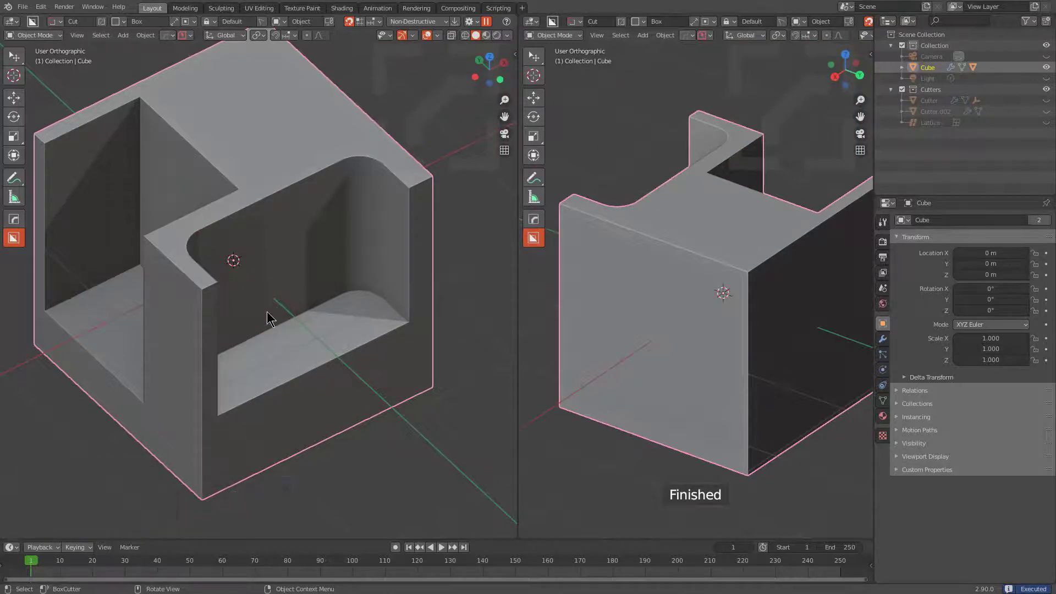
# Cut two overlapping box recesses into the rounded recess's floor, extruded about 0.47 and 0.33.
pyautogui.moveTo(325, 320); pyautogui.dragTo(309, 391)
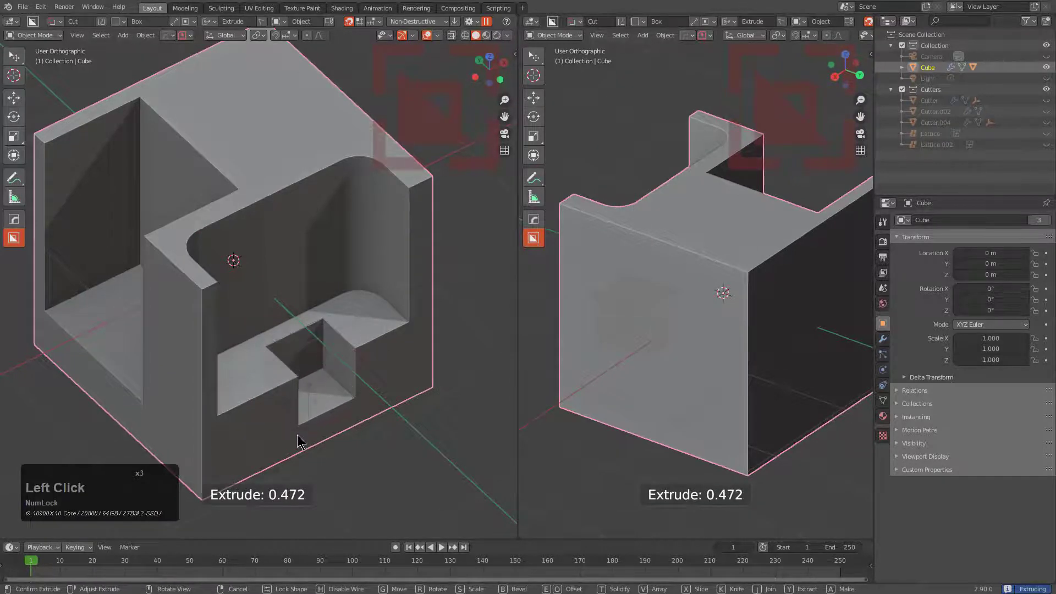
pyautogui.click(320, 353)
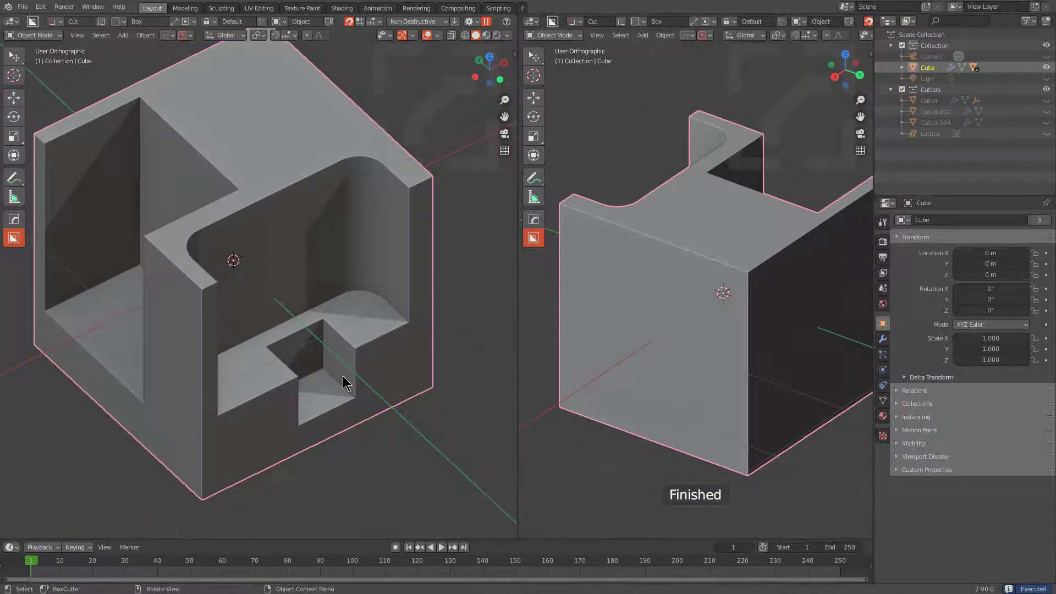
pyautogui.moveTo(354, 327); pyautogui.dragTo(301, 416)
pyautogui.press('Tab')
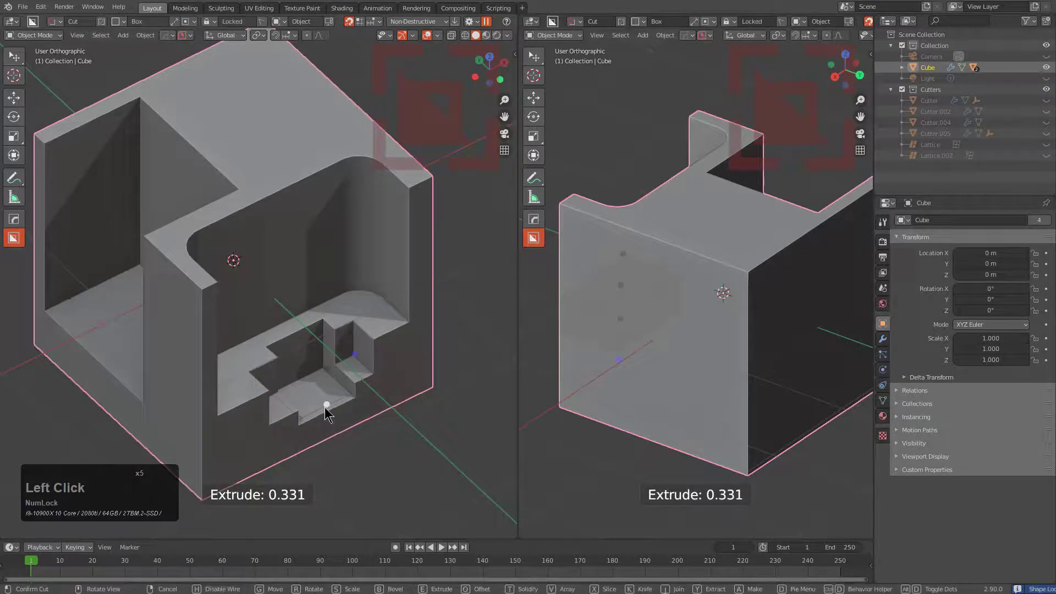
pyautogui.click(328, 354)
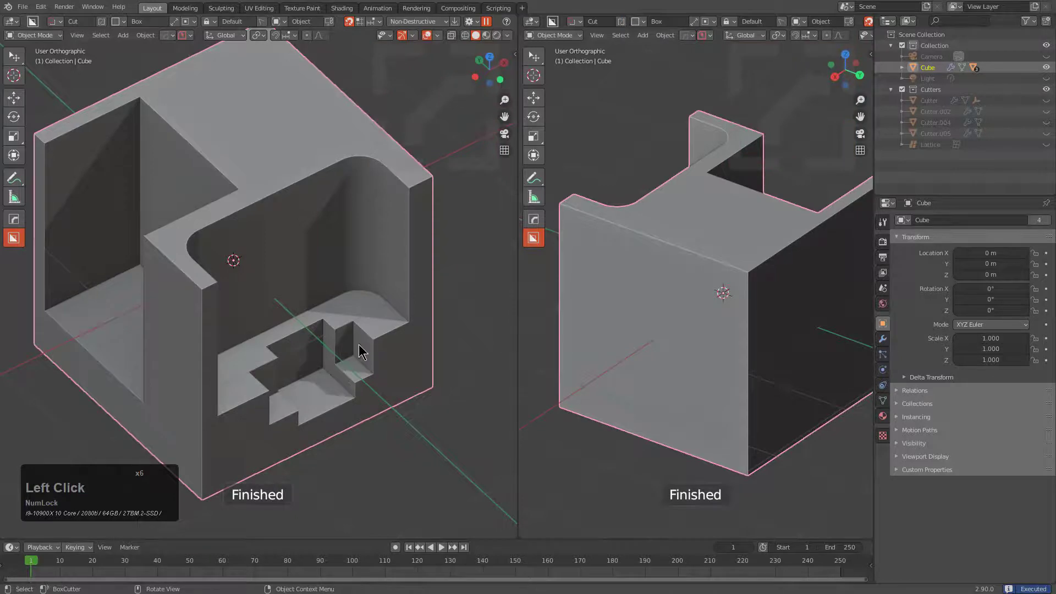
# Return to a single viewport, draw a small box cut on the top face into the rounded recess's back wall, and lock its shape.
pyautogui.click(512, 12)
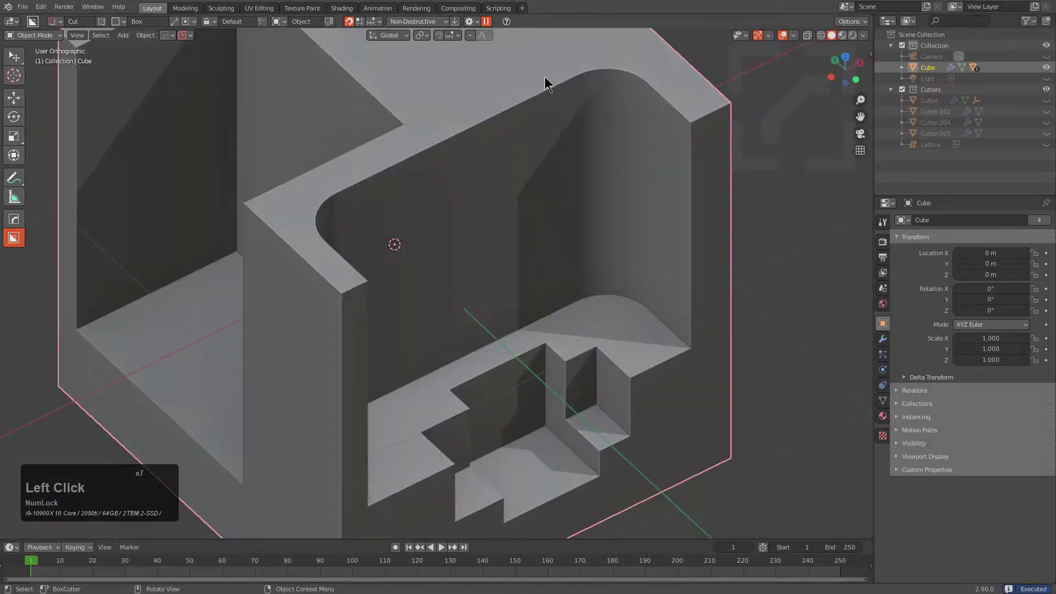
pyautogui.scroll(-3, 493, 243)
pyautogui.moveTo(484, 139)
pyautogui.mouseDown()
pyautogui.moveTo(484, 283)
pyautogui.moveTo(484, 224)
pyautogui.moveTo(500, 265)
pyautogui.moveTo(484, 272)
pyautogui.moveTo(499, 232)
pyautogui.moveTo(492, 178)
pyautogui.mouseUp()
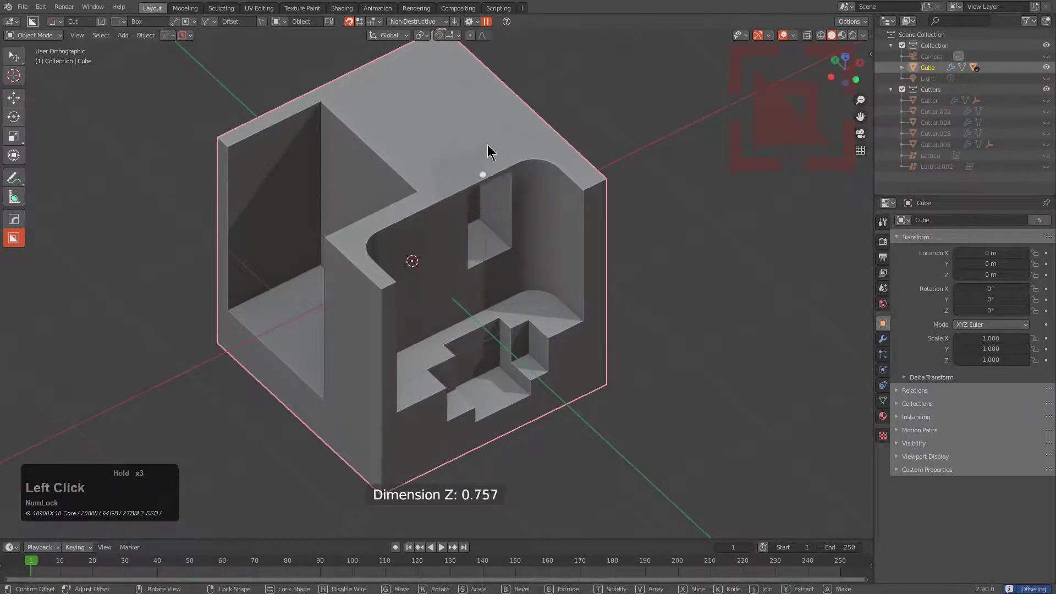
pyautogui.click(512, 256)
# Round the small cutter's corners with its bevel dot until its ends form a slot shape.
pyautogui.moveTo(501, 298); pyautogui.dragTo(523, 264, button='middle')
pyautogui.moveTo(524, 264); pyautogui.dragTo(465, 267)
pyautogui.scroll(-1, 465, 266)
pyautogui.moveTo(464, 266); pyautogui.dragTo(563, 295, button='middle')
pyautogui.scroll(4, 504, 257)
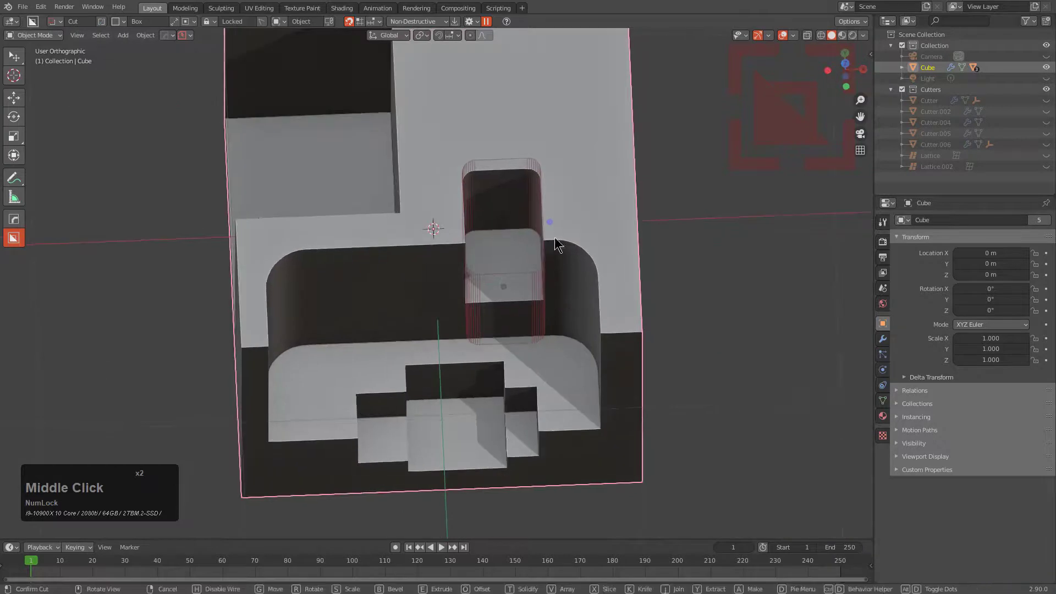
pyautogui.moveTo(559, 243); pyautogui.dragTo(659, 192)
pyautogui.moveTo(496, 236); pyautogui.dragTo(547, 292, button='middle')
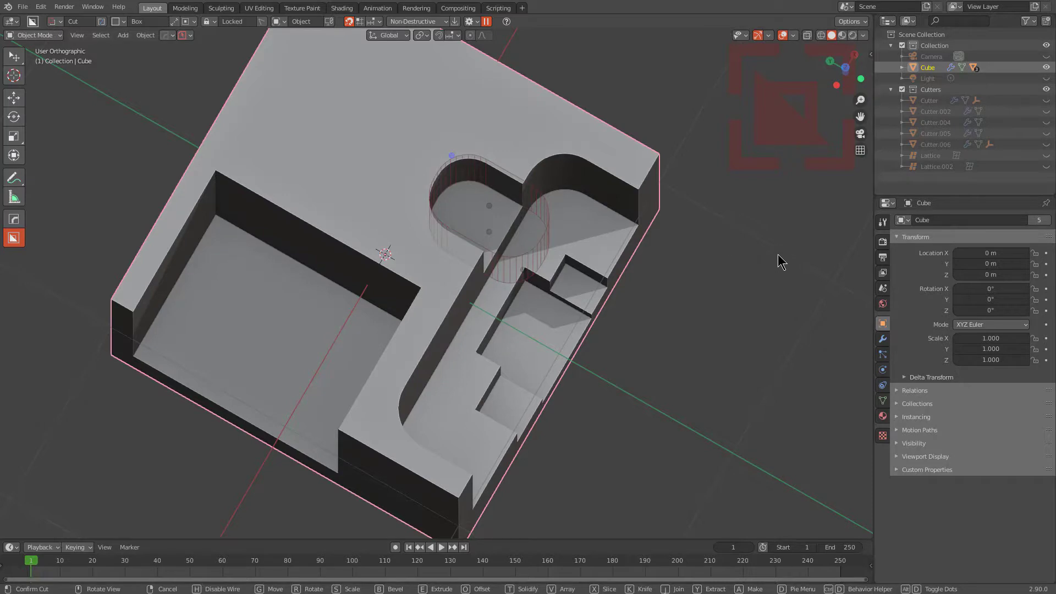
pyautogui.moveTo(778, 254); pyautogui.dragTo(747, 247, button='middle')
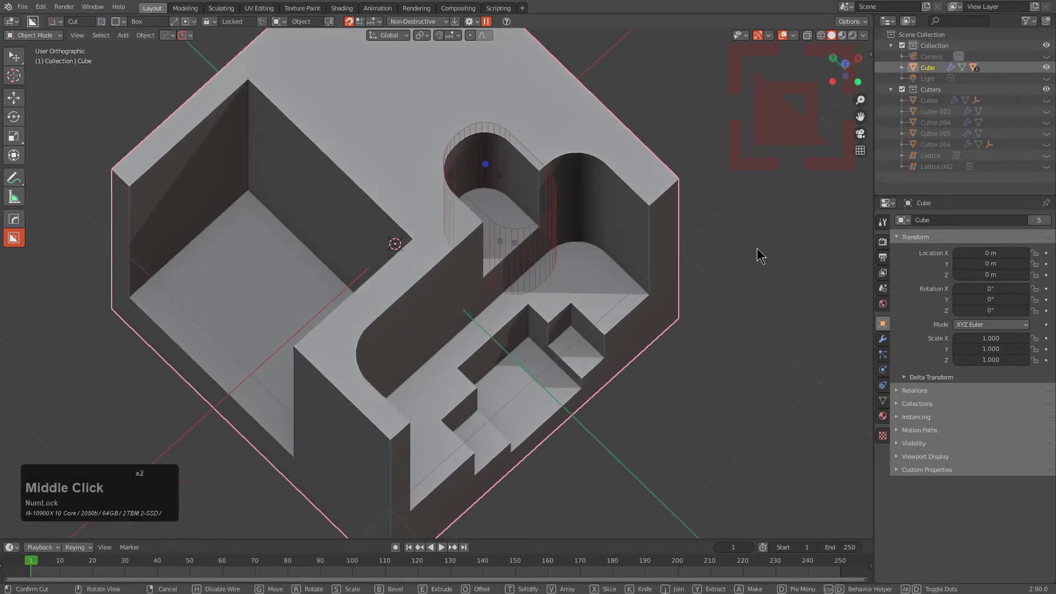
pyautogui.scroll(-1, 758, 249)
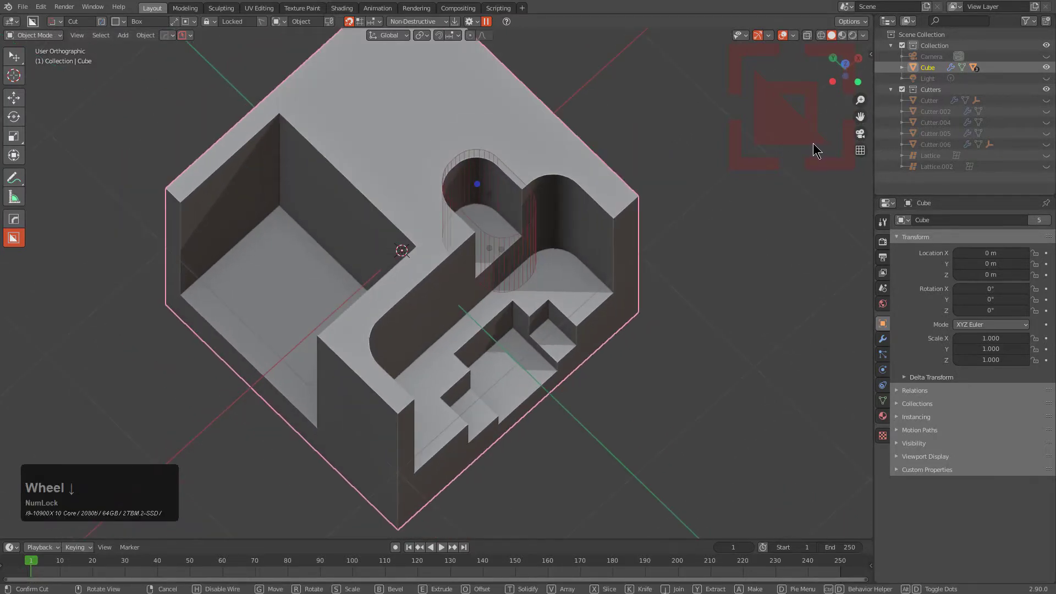